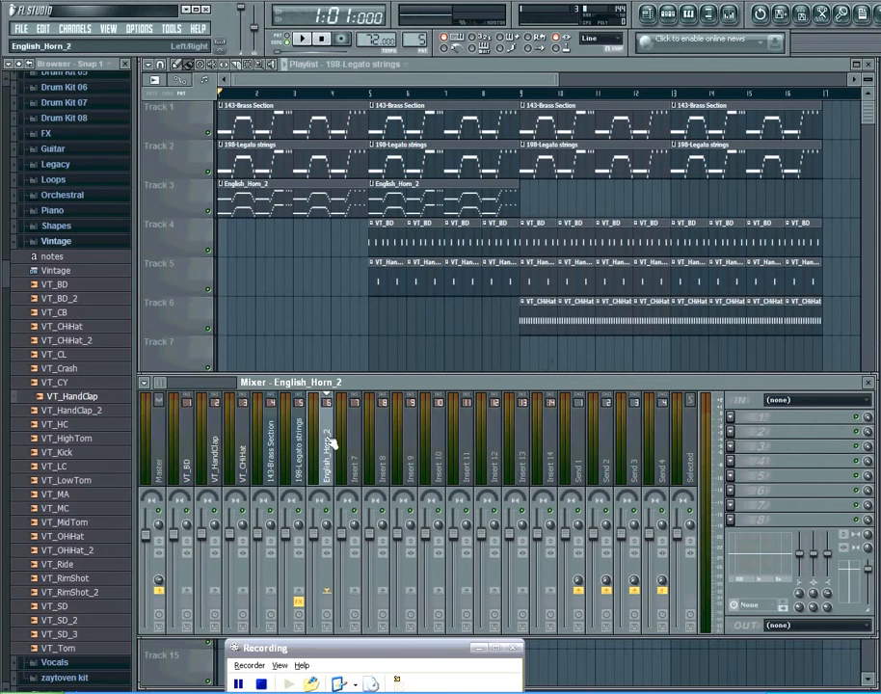
Inspect the effects on each mixer insert by selecting the inserts one after another.
left_click(292, 453)
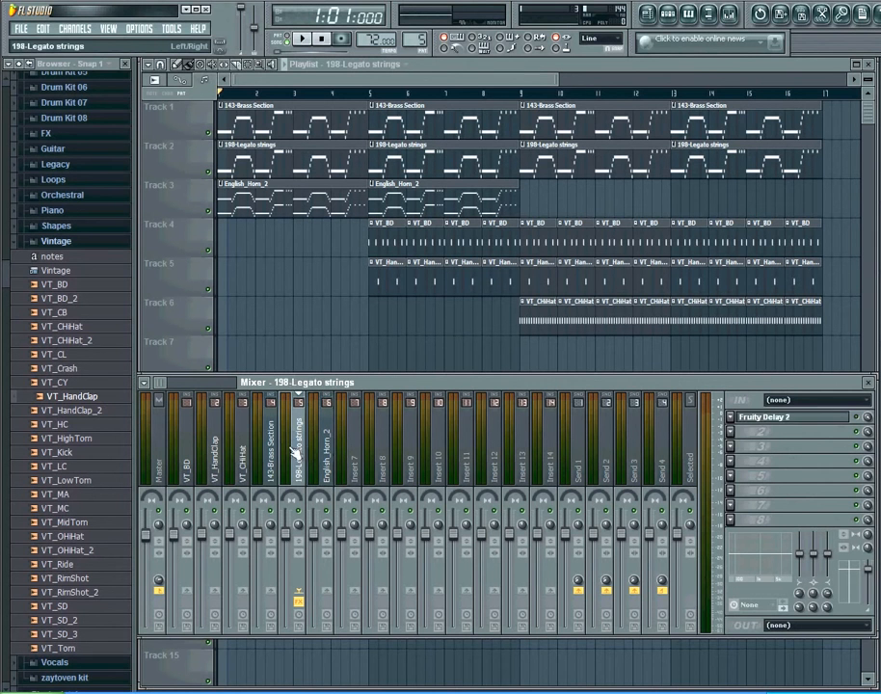
left_click(261, 456)
left_click(247, 458)
left_click(214, 459)
left_click(187, 461)
left_click(243, 461)
left_click(271, 459)
left_click(299, 457)
left_click(327, 461)
left_click(269, 463)
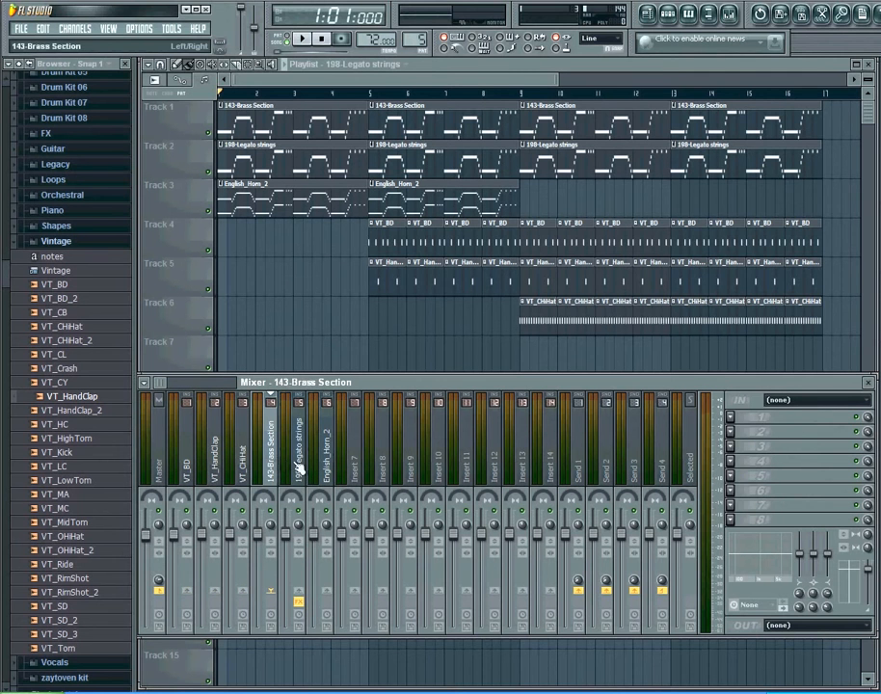
Remove the Fruity Delay 2 effect from the 198-Legato strings insert's first effect slot.
left_click(302, 460)
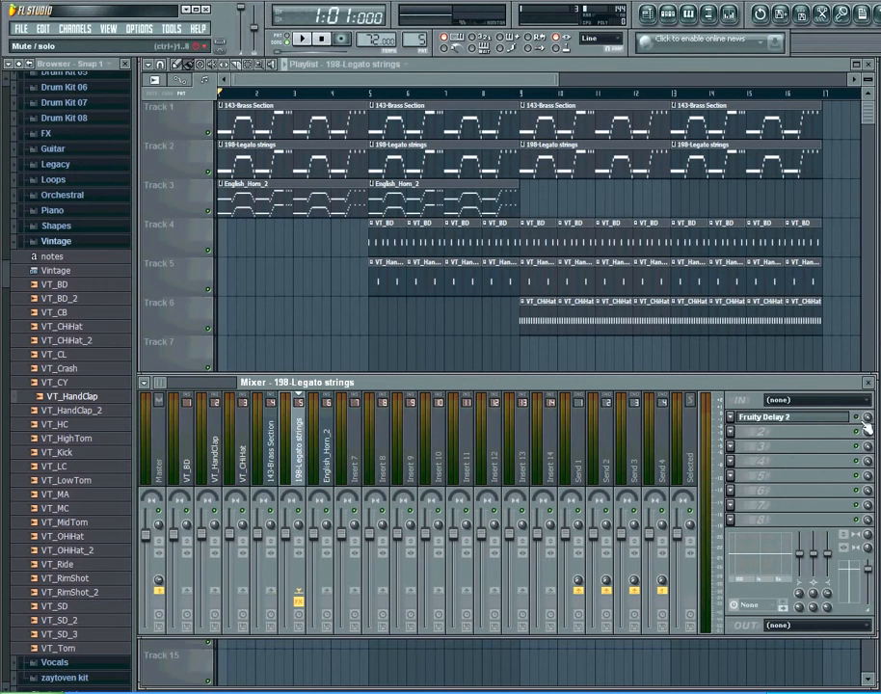
left_click(748, 431)
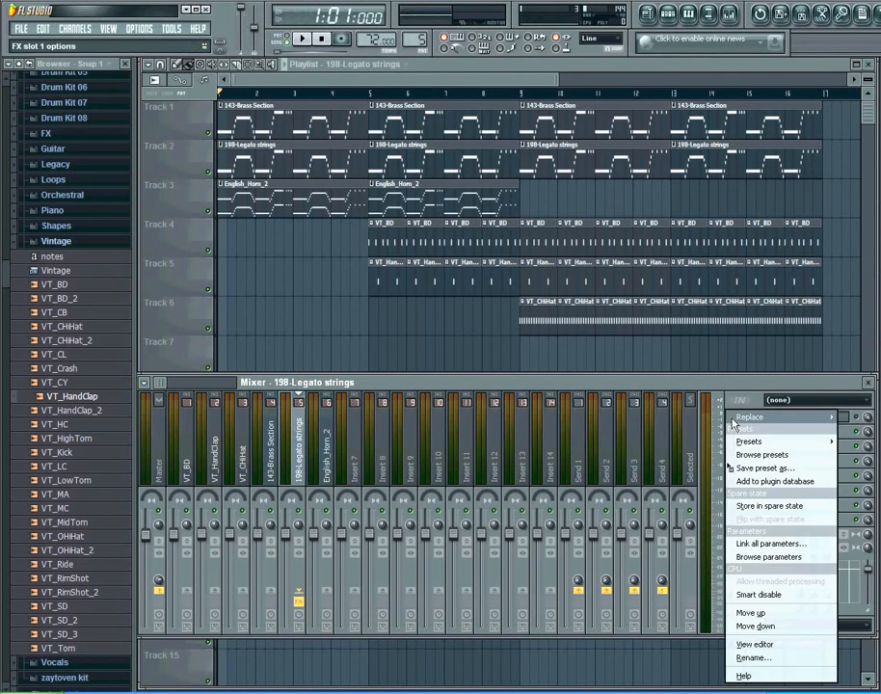
mouse_move(733, 419)
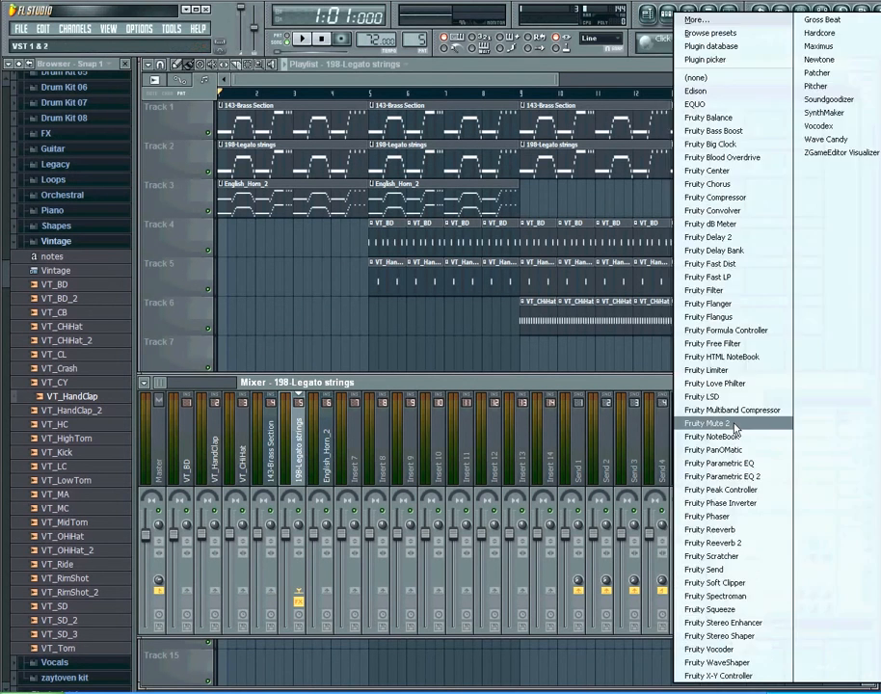
left_click(694, 79)
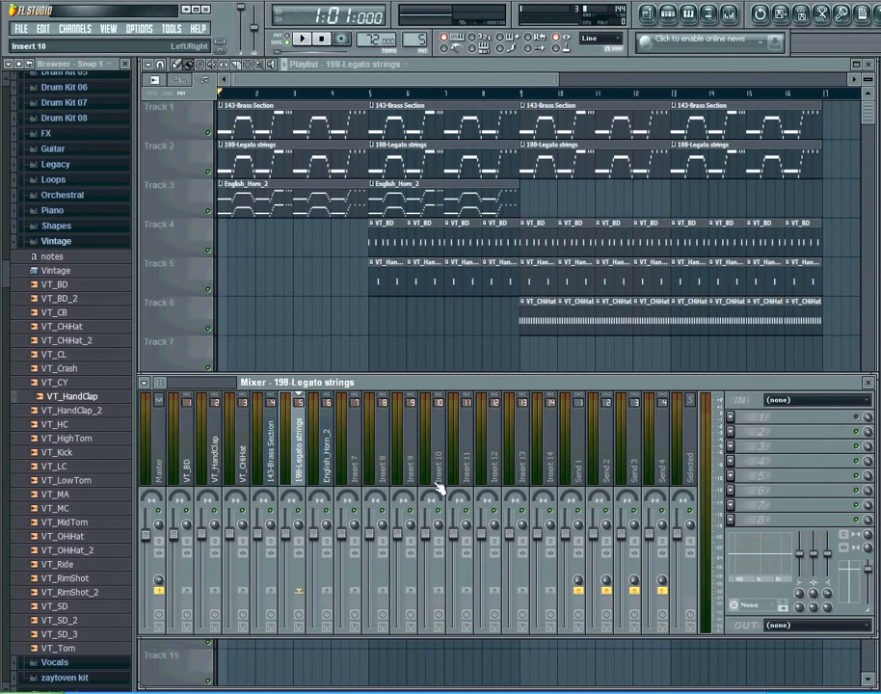
Create a submix on Insert 7 routed to the Master.
left_click(356, 458)
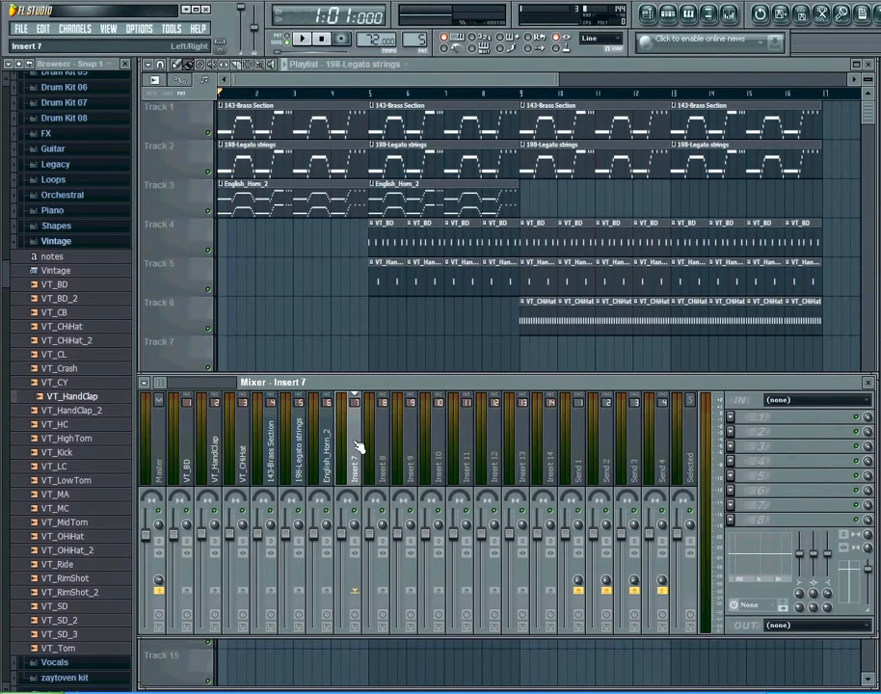
right_click(355, 447)
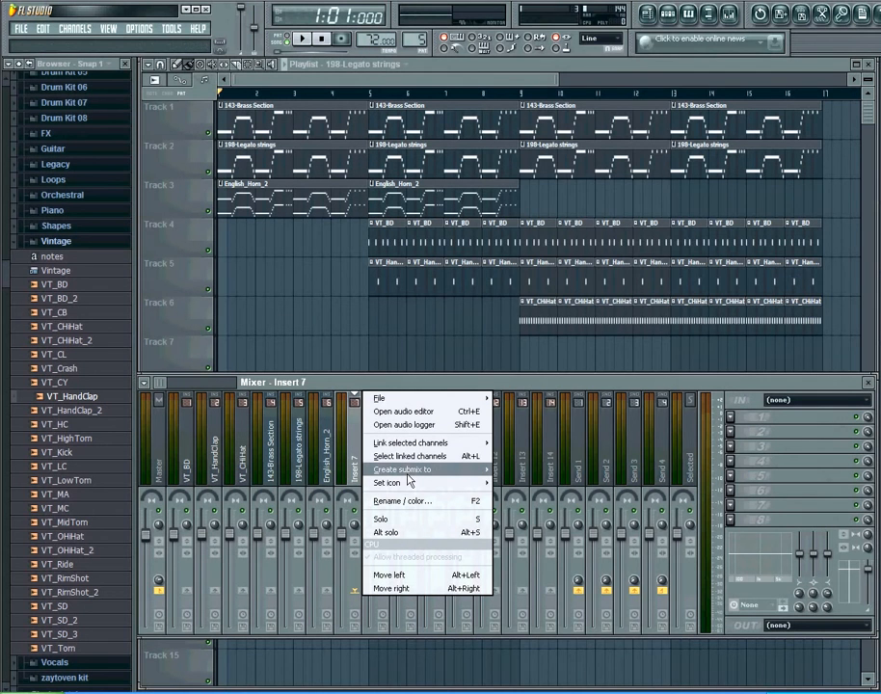
mouse_move(408, 477)
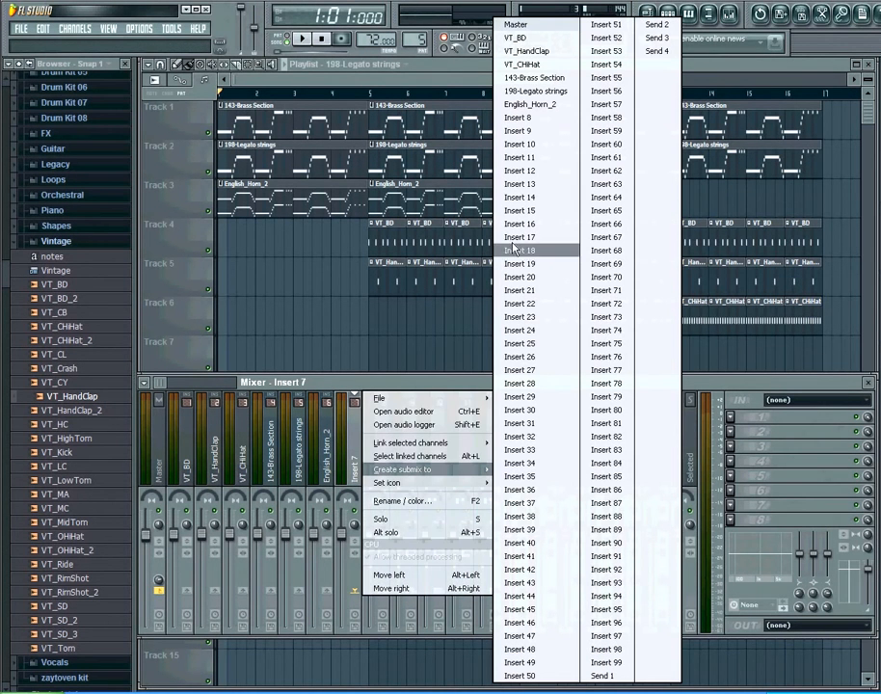
left_click(533, 27)
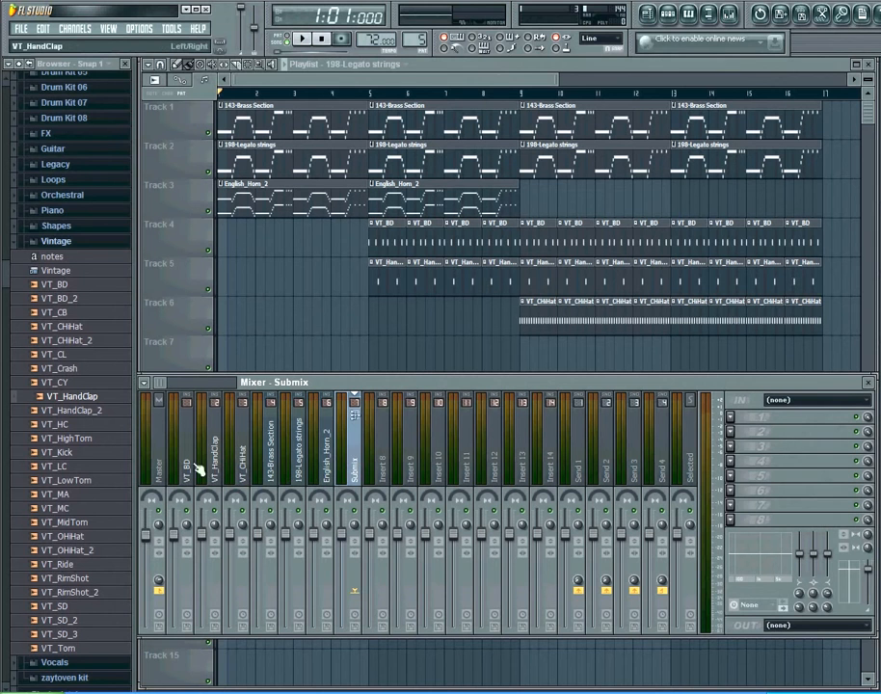
Check the Master and Submix inserts, then play the song from bar 9 and stop it.
left_click(160, 468)
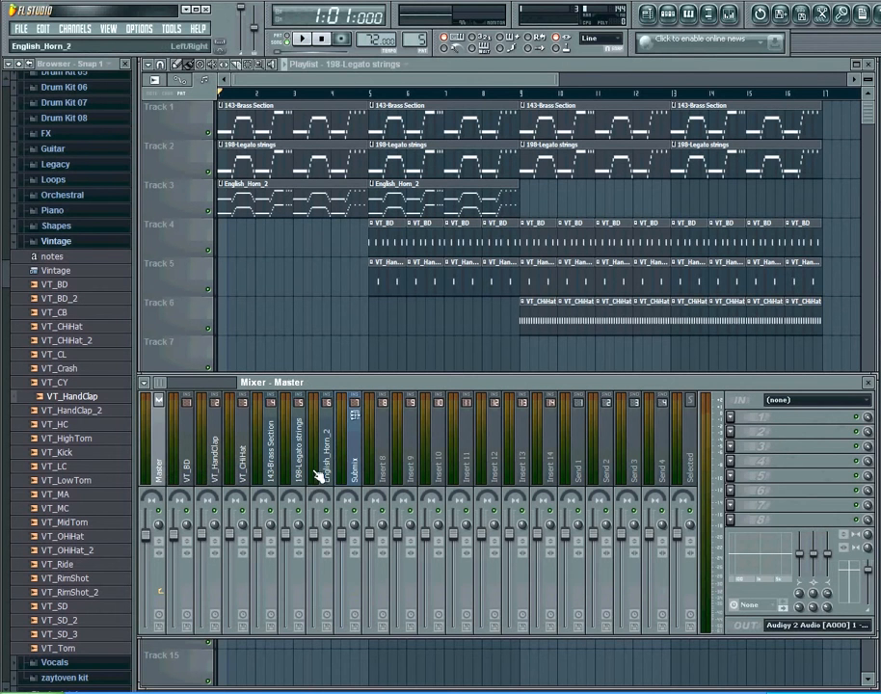
left_click(357, 460)
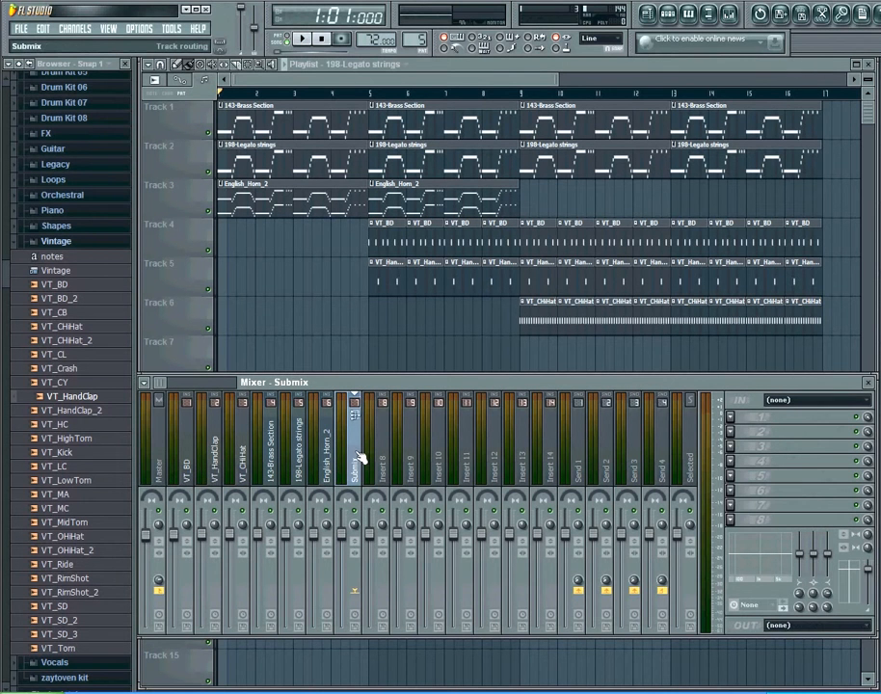
left_click(164, 466)
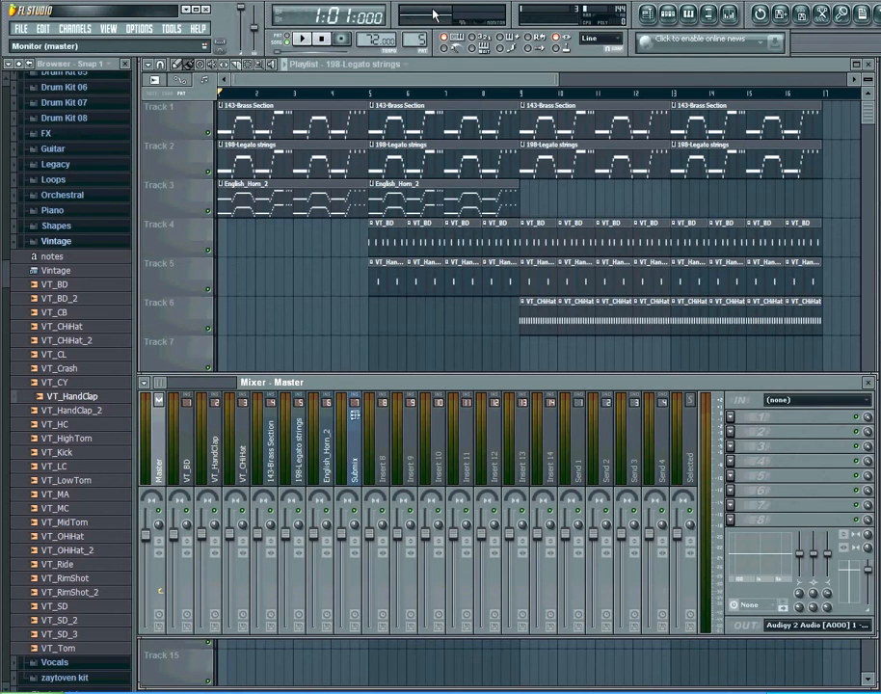
left_click(522, 93)
key("F9")
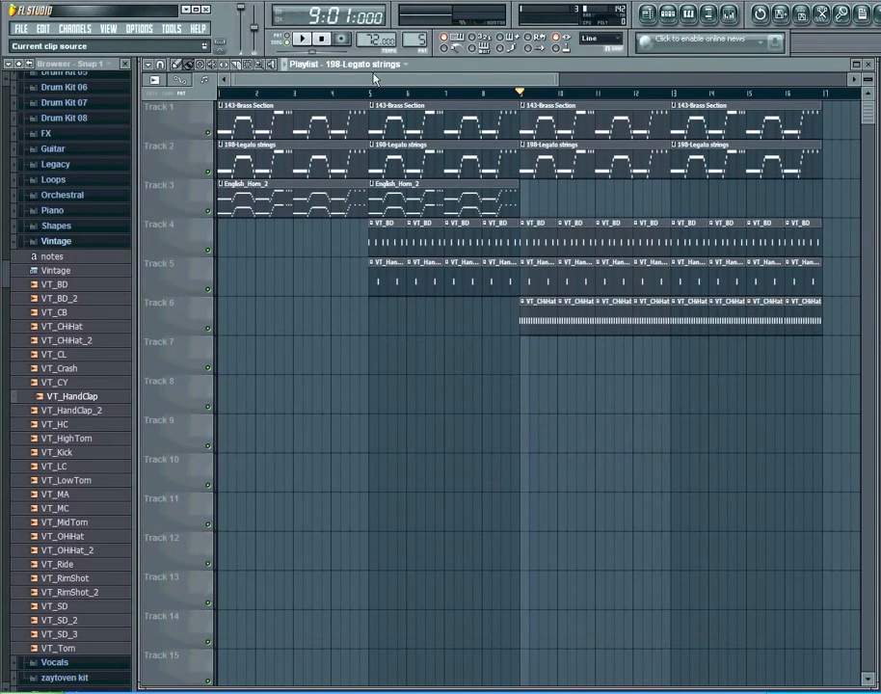
left_click(301, 40)
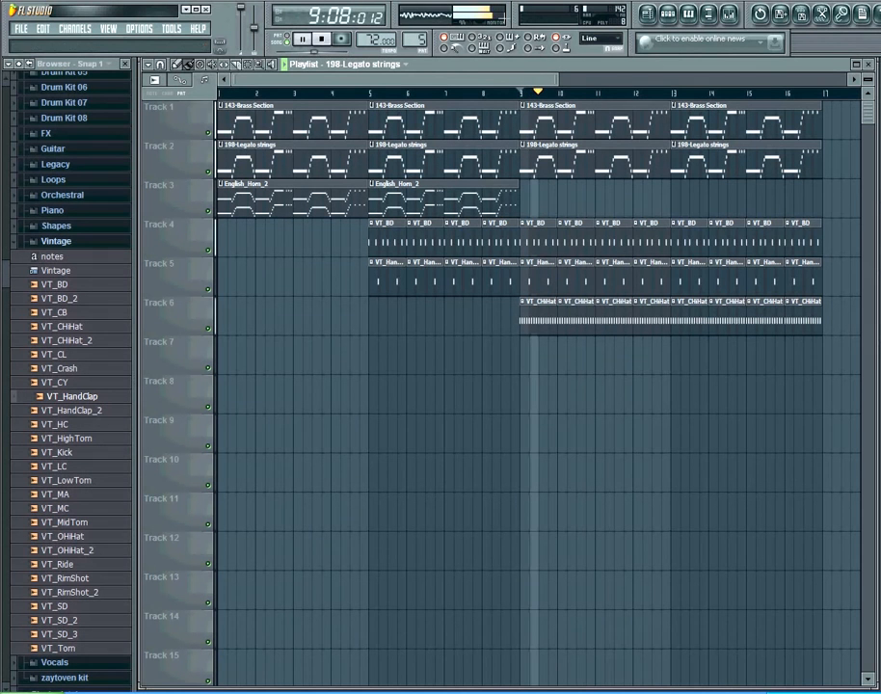
left_click(321, 38)
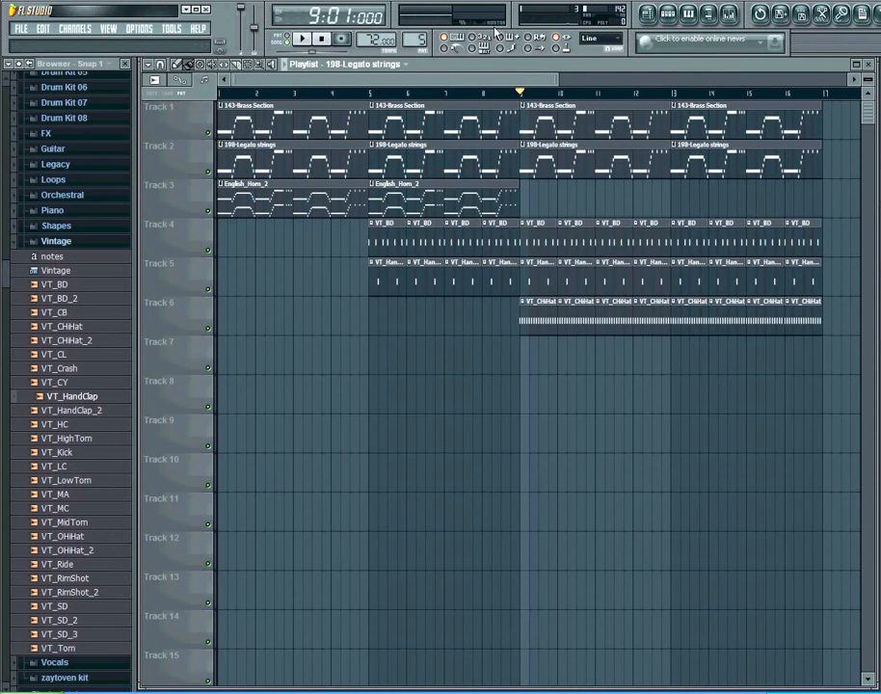
Add Fruity Multiband Compressor to the Submix insert's first effect slot.
left_click(732, 16)
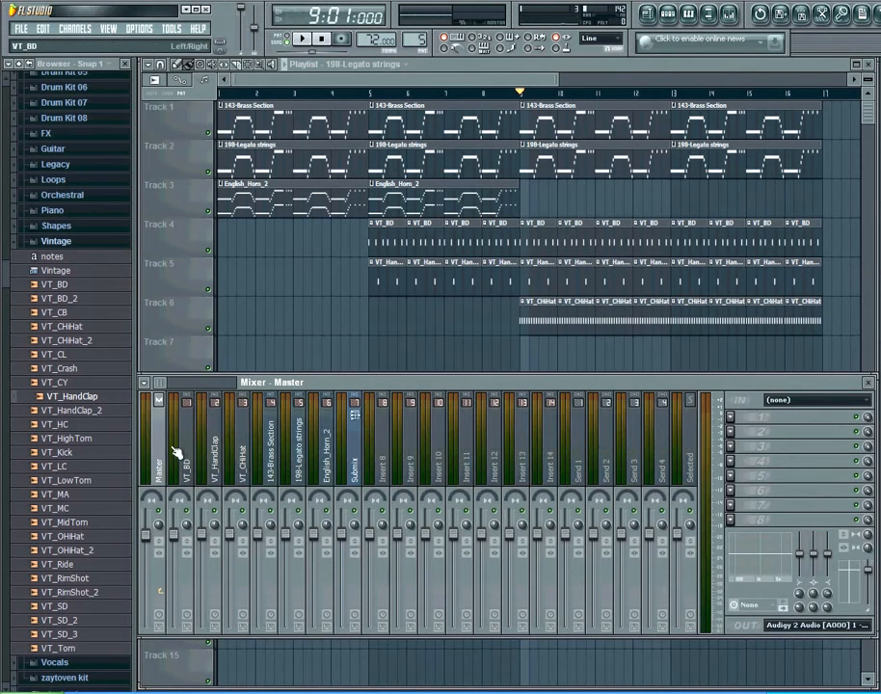
left_click(354, 466)
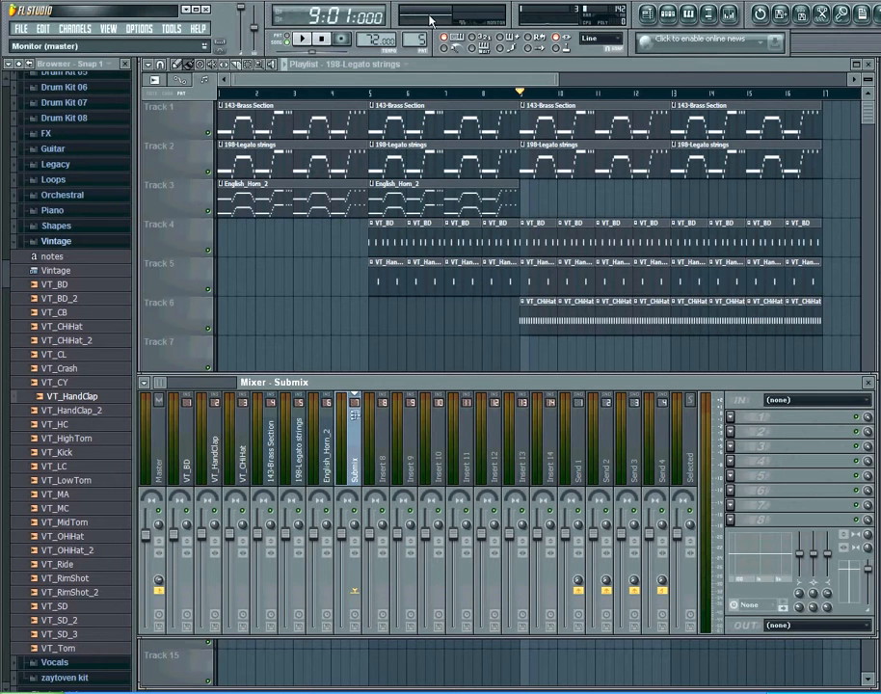
left_click(731, 420)
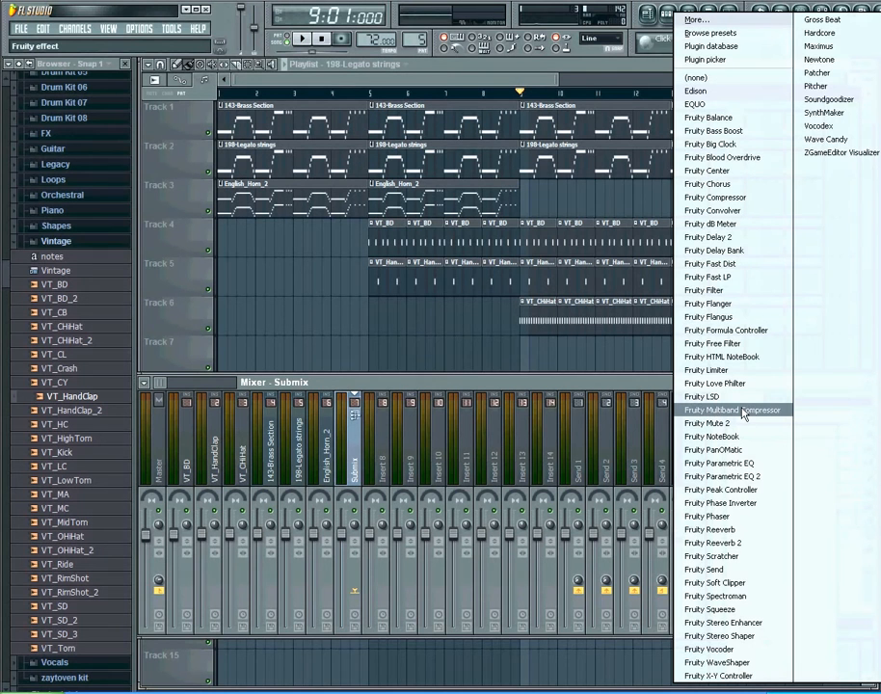
left_click(745, 413)
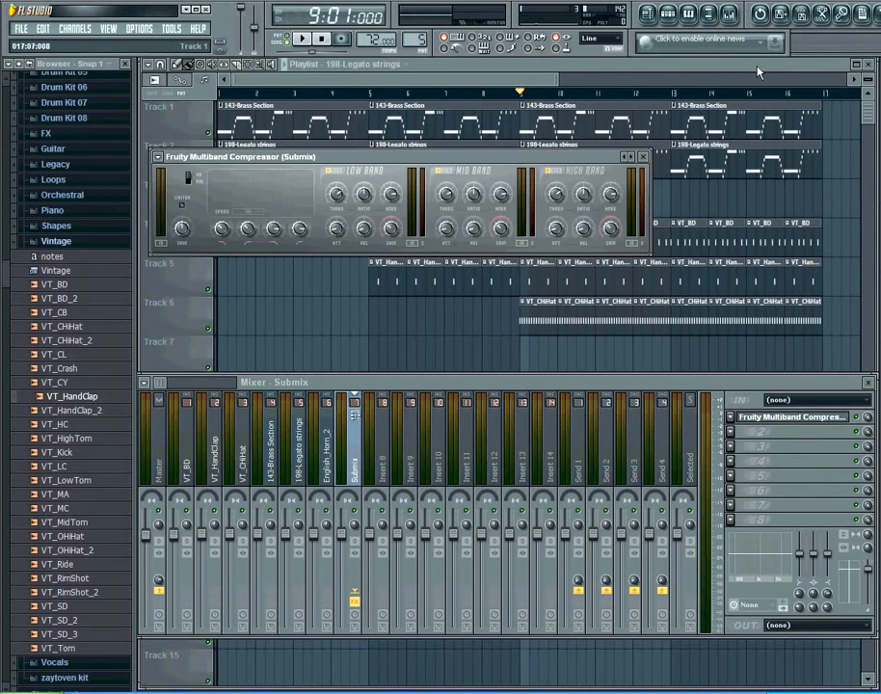
Load the Mastering 2.4dB preset on the multiband compressor and close its window.
left_click(634, 156)
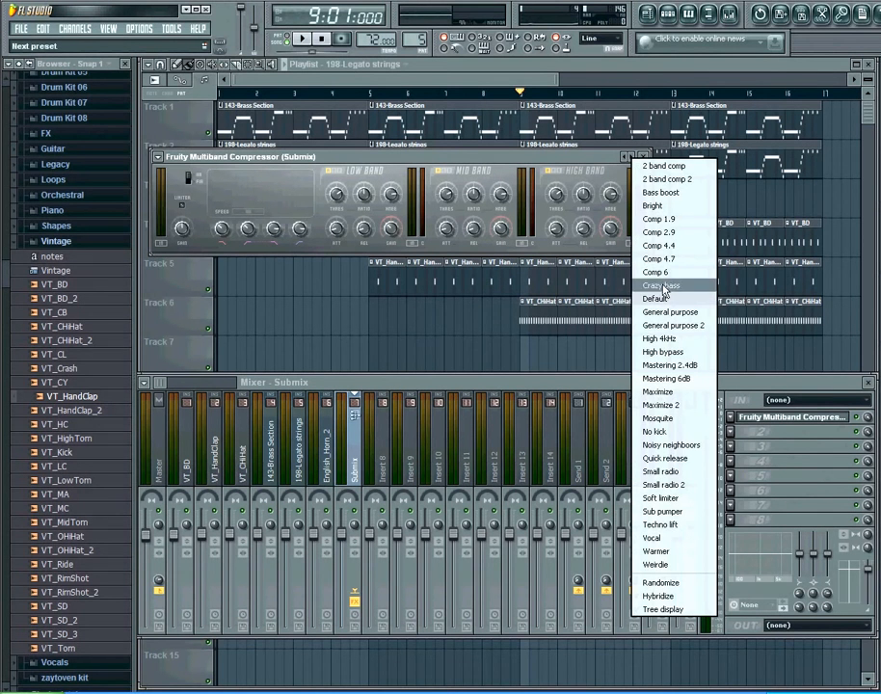
left_click(696, 371)
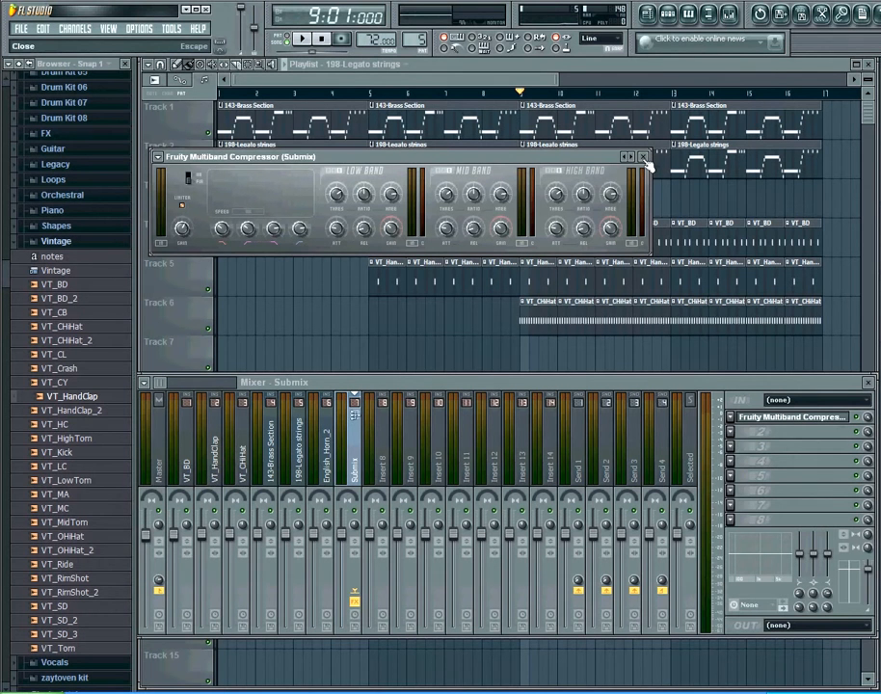
left_click(645, 157)
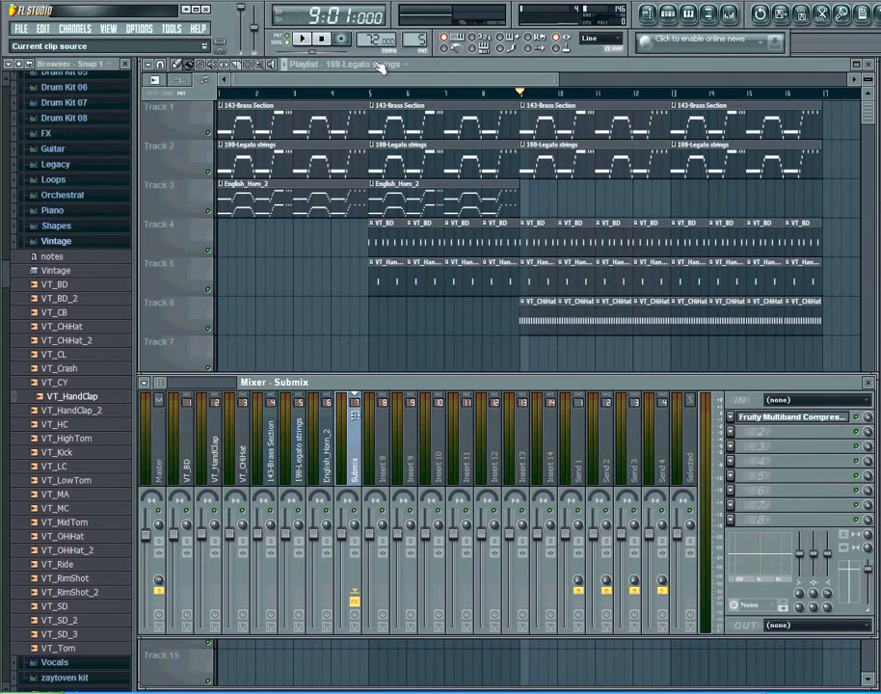
Play the song to hear the compressed submix, then stop and return to the start.
left_click(306, 42)
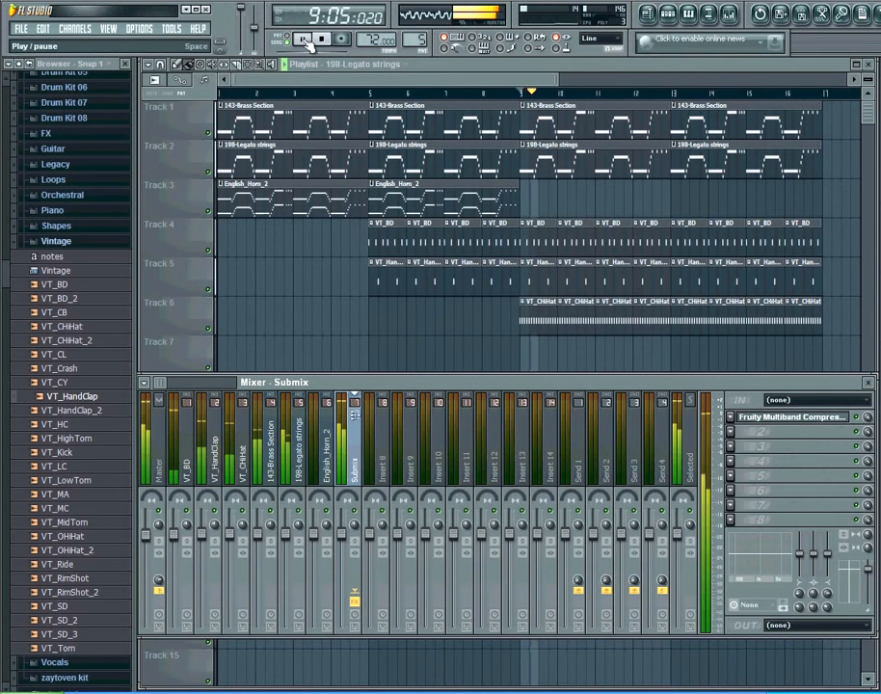
left_click(321, 40)
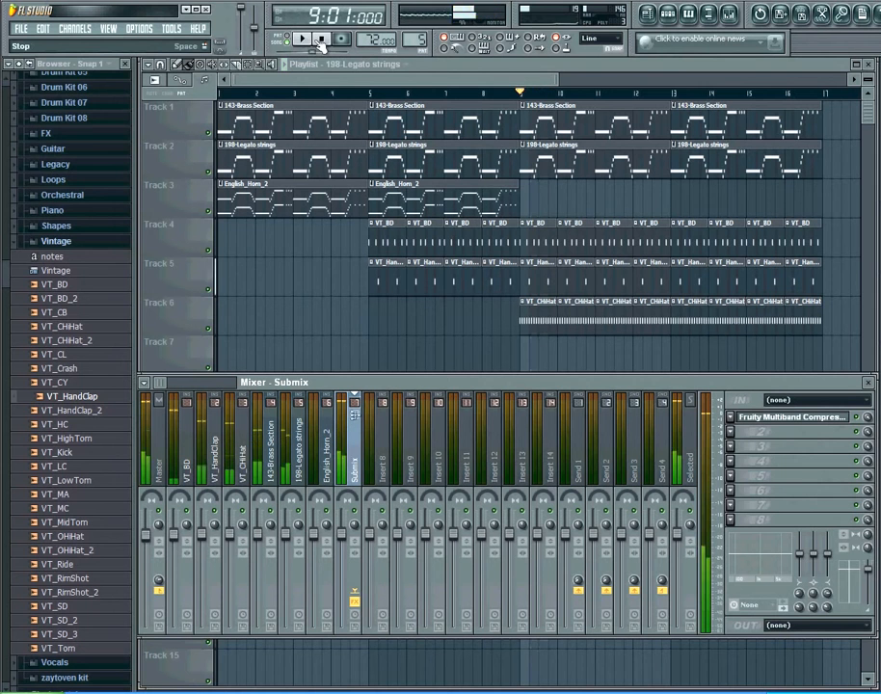
left_click(321, 41)
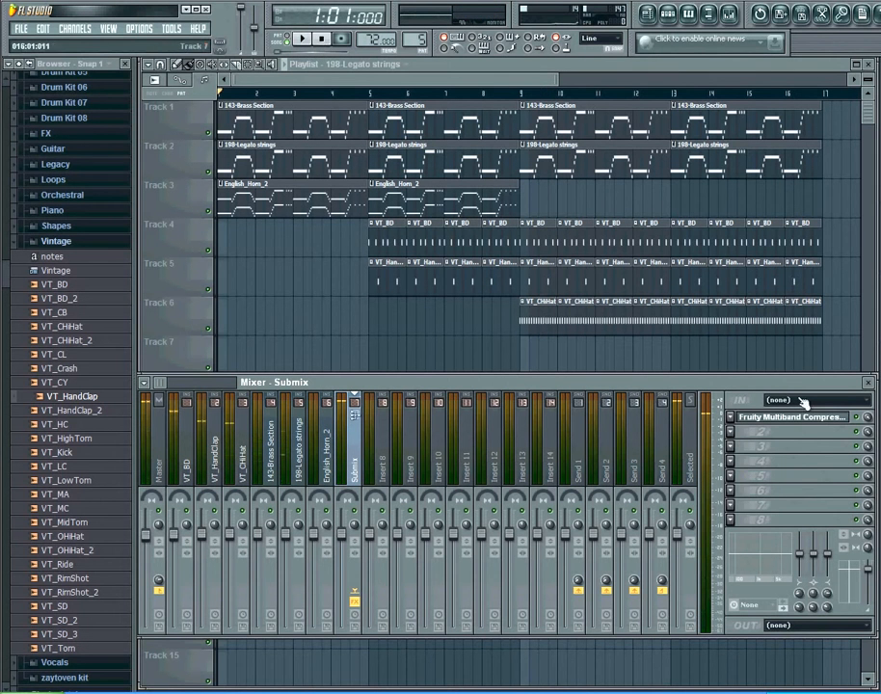
Add Fruity Parametric EQ 2 to the Submix insert's second effect slot.
left_click(735, 436)
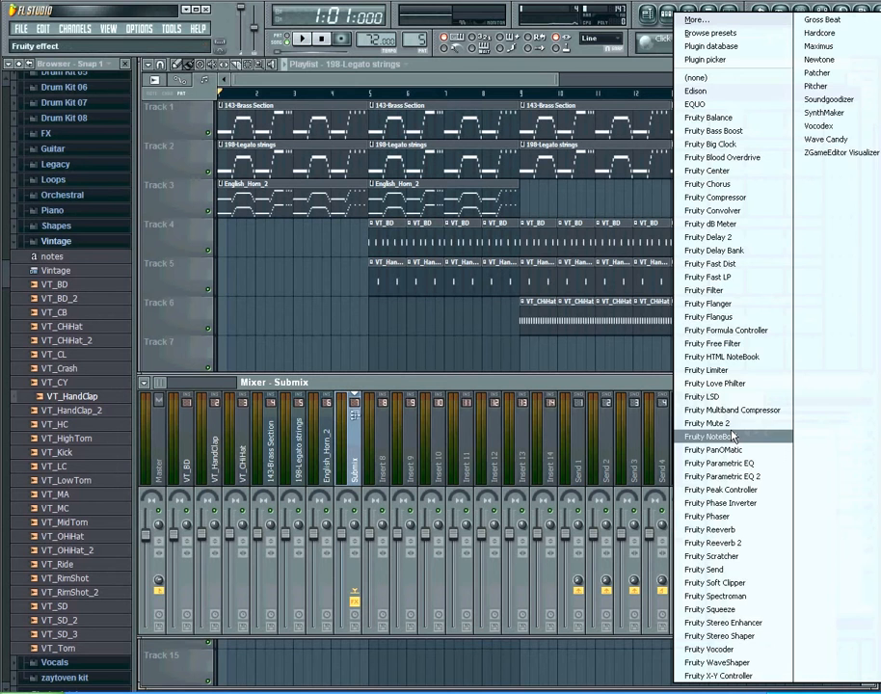
left_click(733, 409)
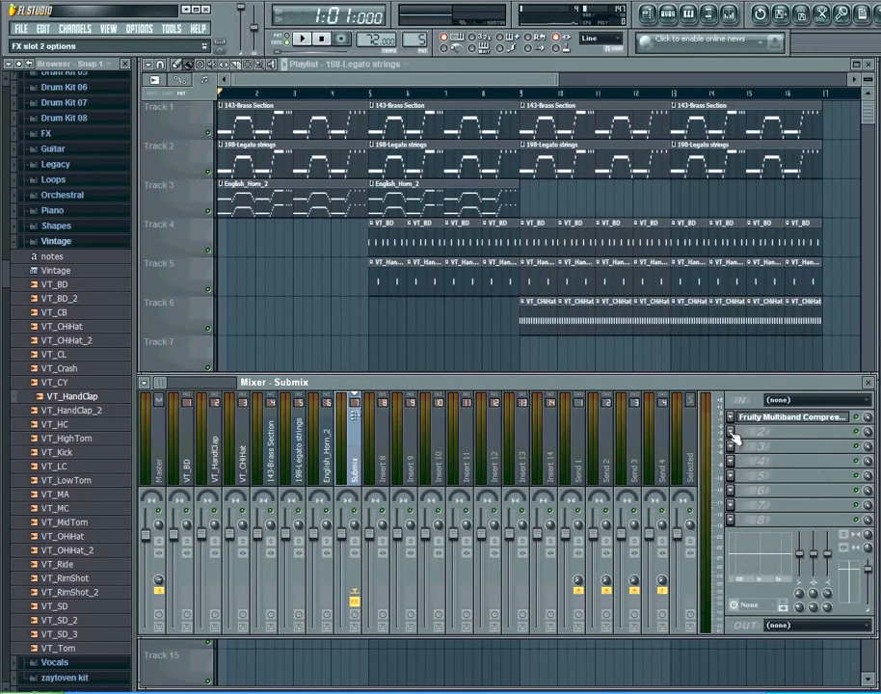
left_click(733, 435)
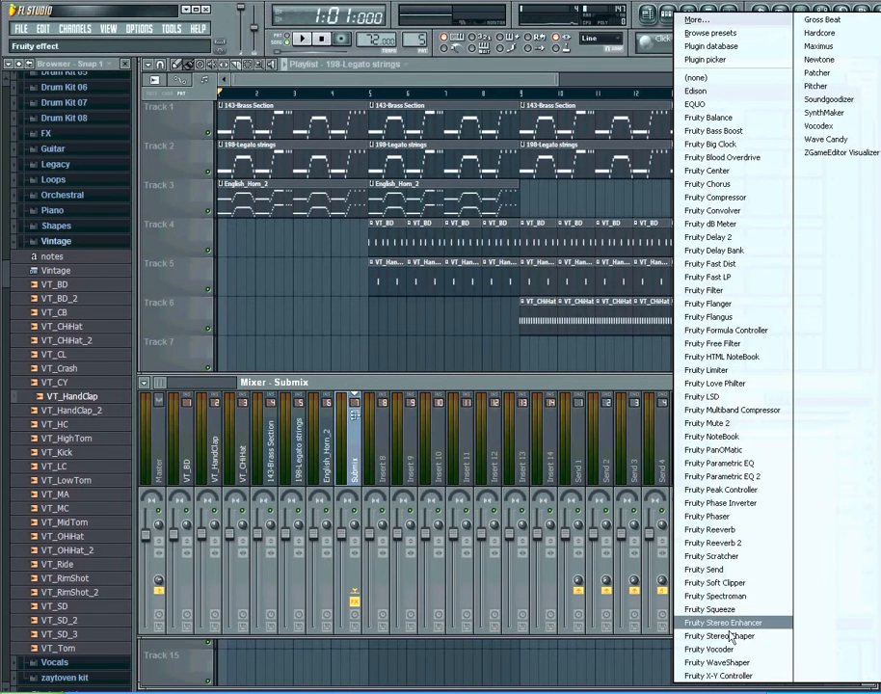
left_click(749, 478)
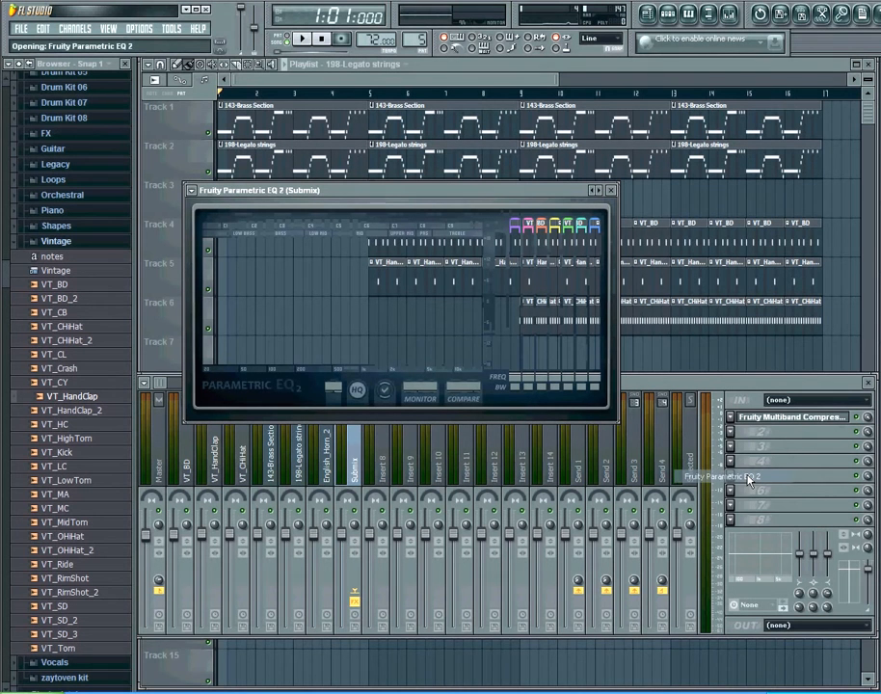
Apply the 40Hz + 18kHz cut EQ preset, nudge the low-cut band slightly lower, and close the EQ.
left_click(597, 190)
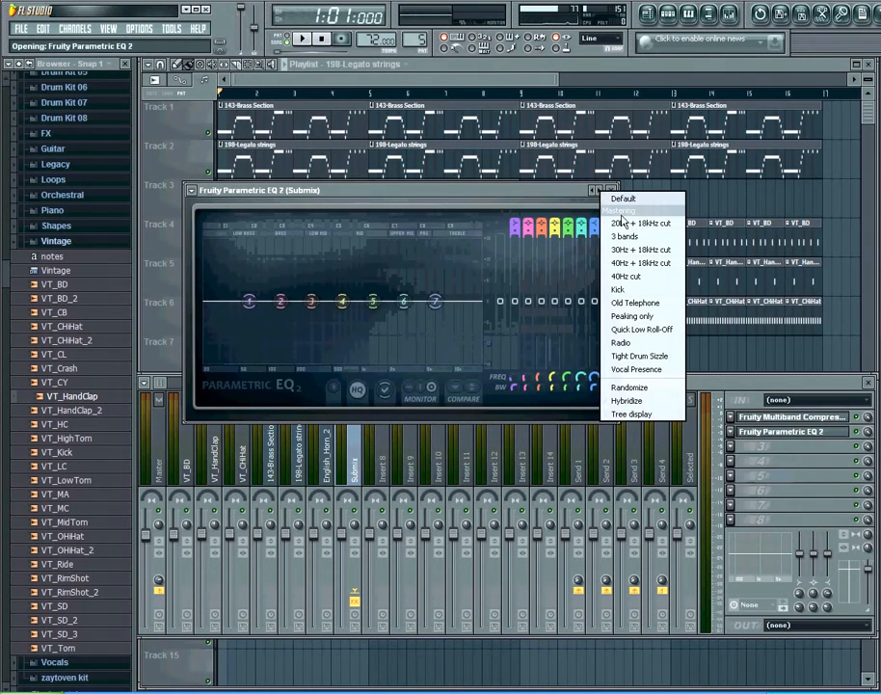
left_click(661, 270)
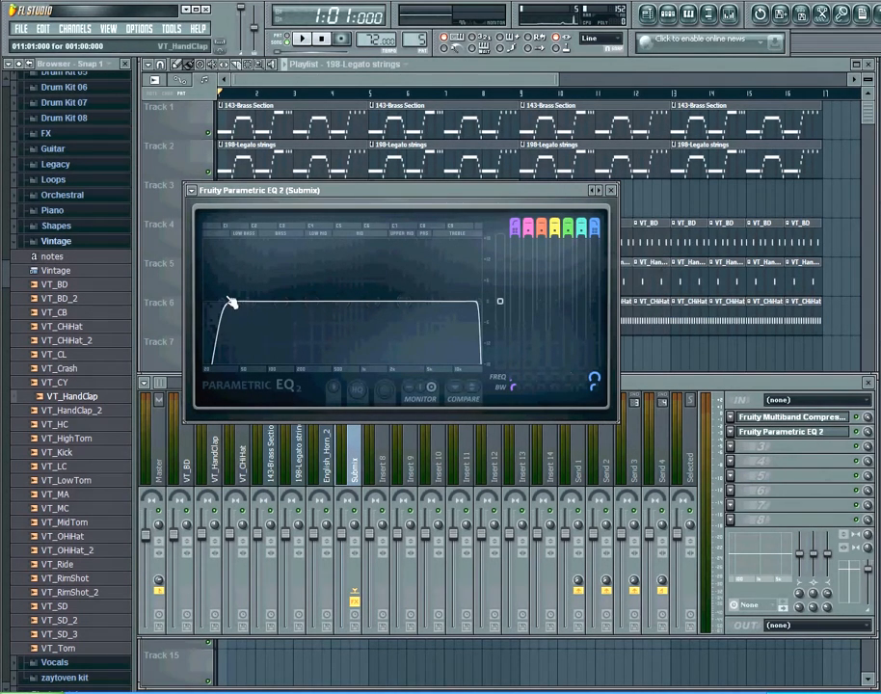
left_click_drag(231, 304, 223, 301)
left_click_drag(223, 302, 221, 302)
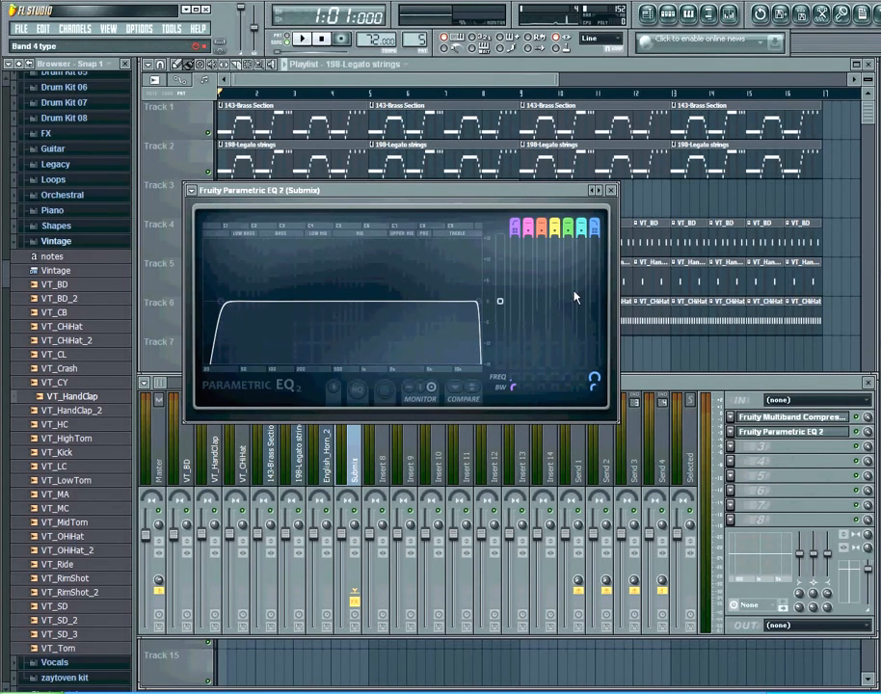
left_click(610, 191)
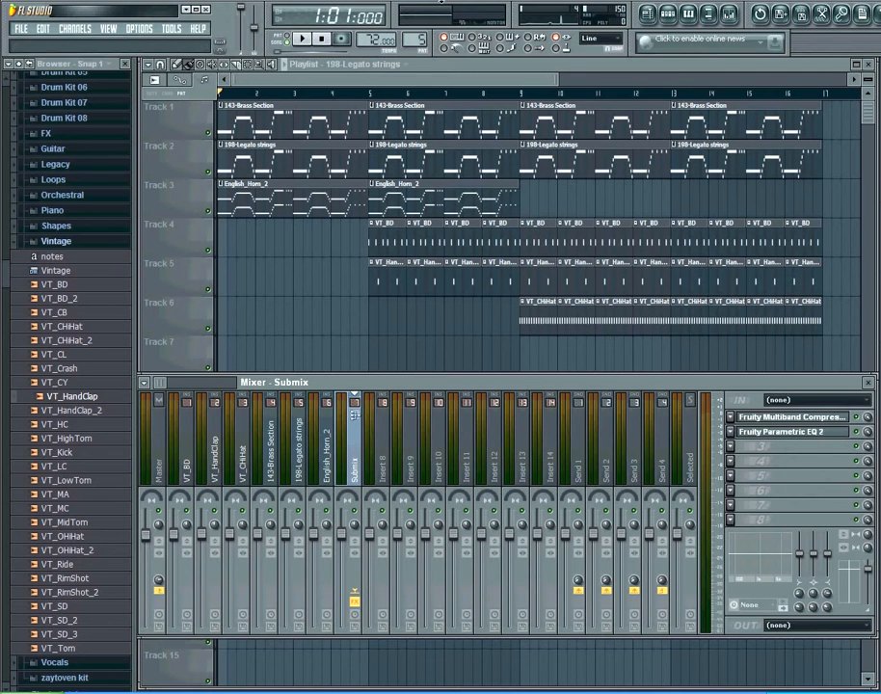
Play the song from bar 9 to hear the mix, then stop playback.
left_click(523, 94)
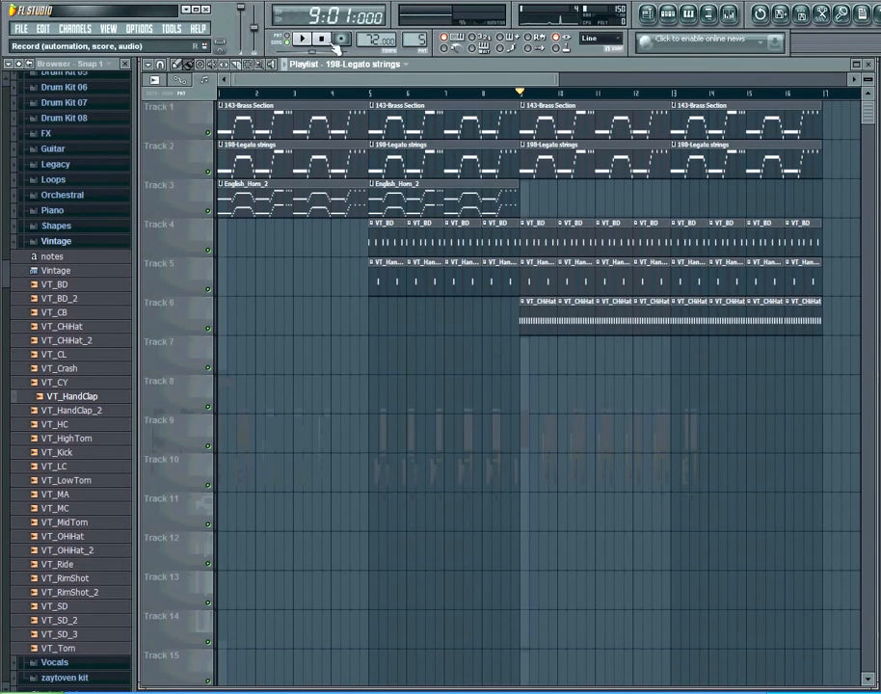
left_click(301, 40)
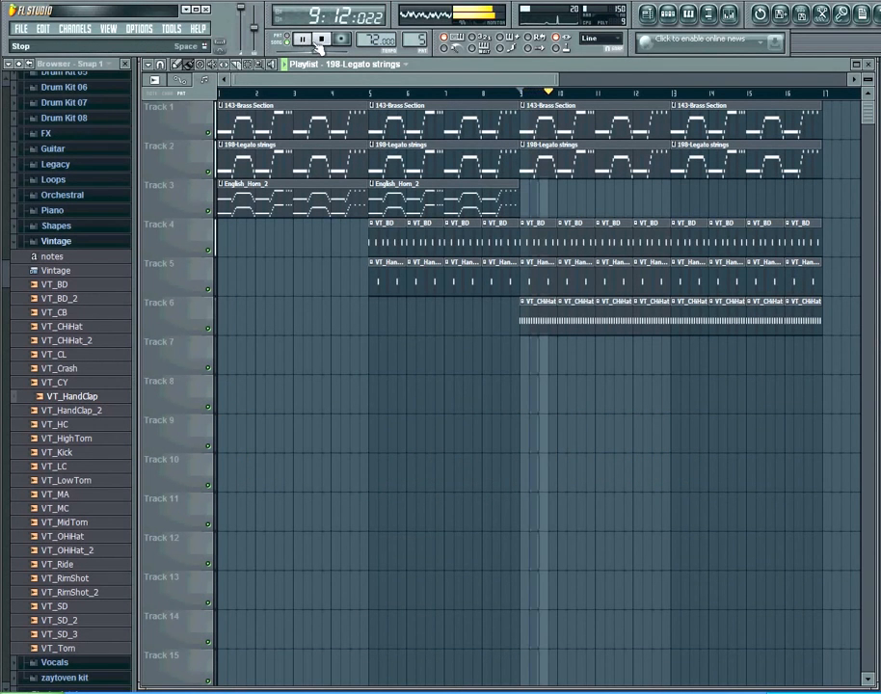
left_click(323, 40)
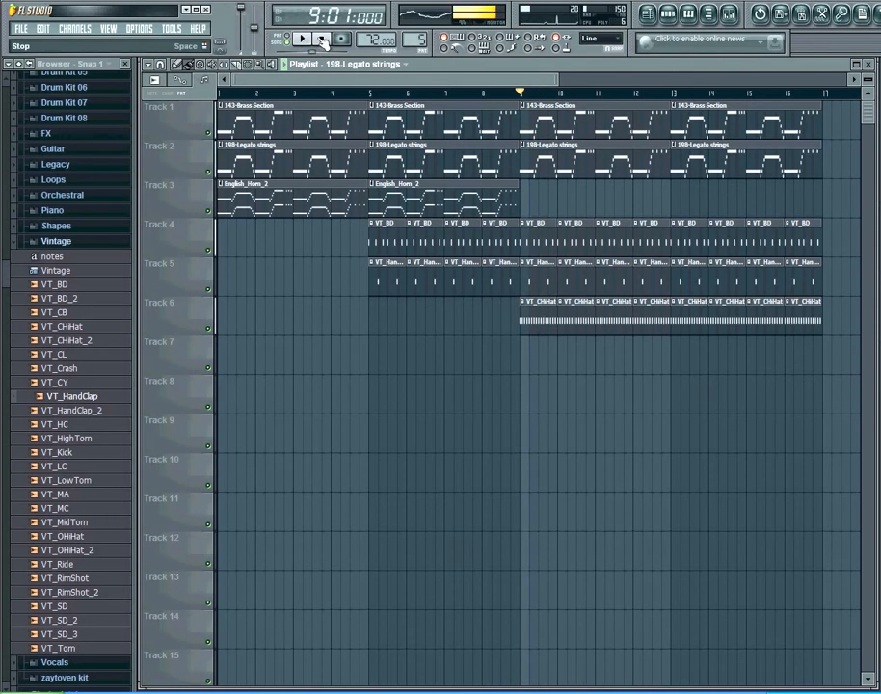
Open the mixer and add Maximus to the Submix insert's third effect slot.
left_click(729, 17)
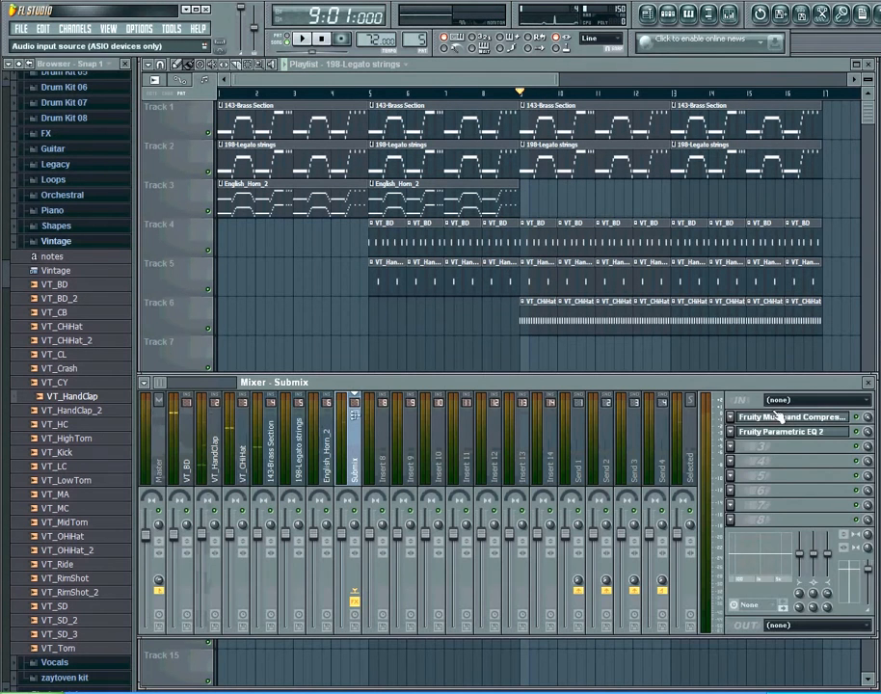
left_click(732, 448)
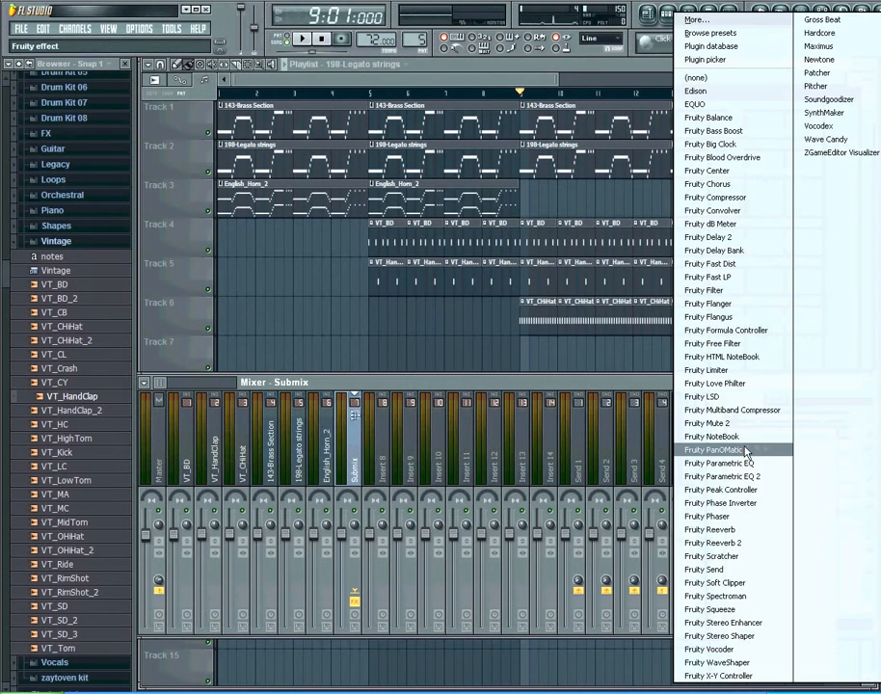
left_click(818, 47)
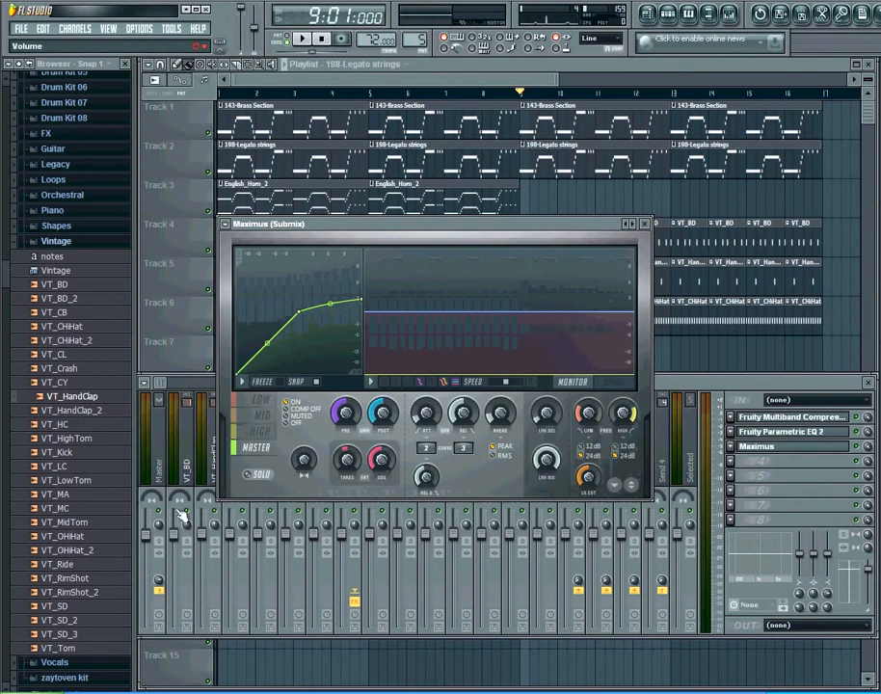
Load the Master aid preset on Maximus and close its window.
left_click(631, 224)
right_click(633, 226)
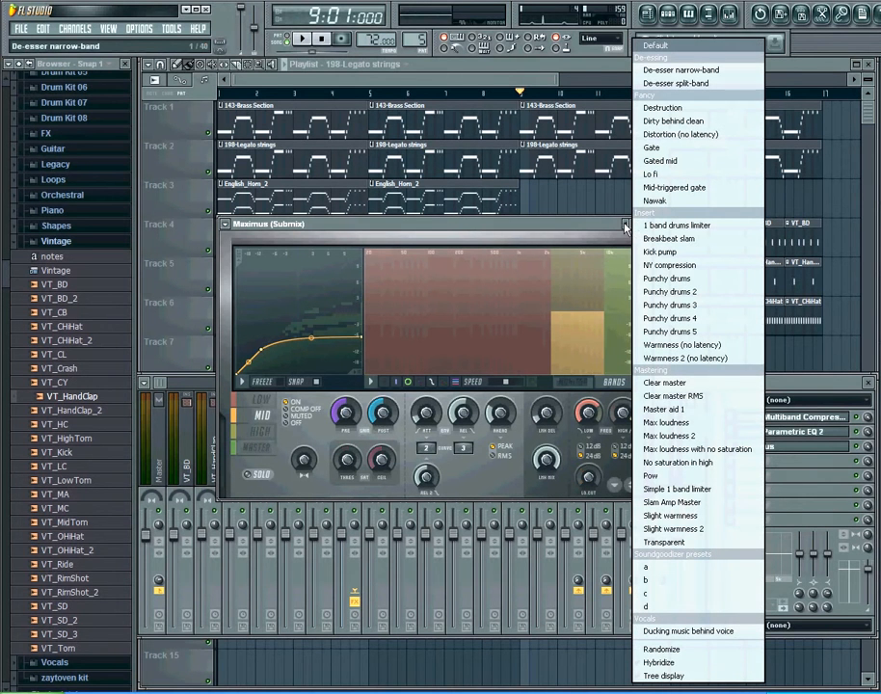
left_click(682, 411)
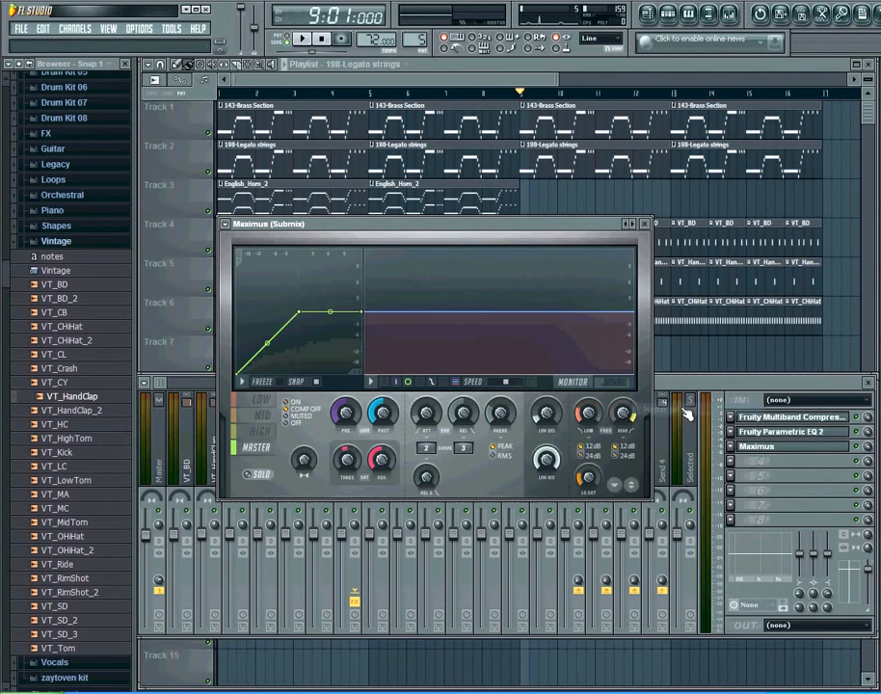
left_click(648, 226)
Play the song to hear the Maximus-processed submix, select the Master insert, and play it again.
left_click(304, 38)
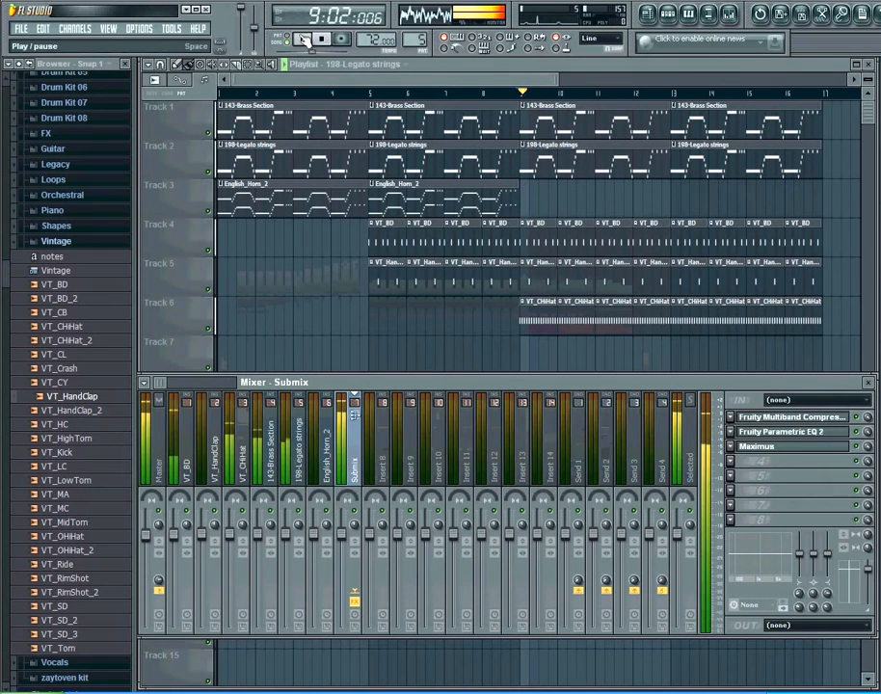
left_click(323, 40)
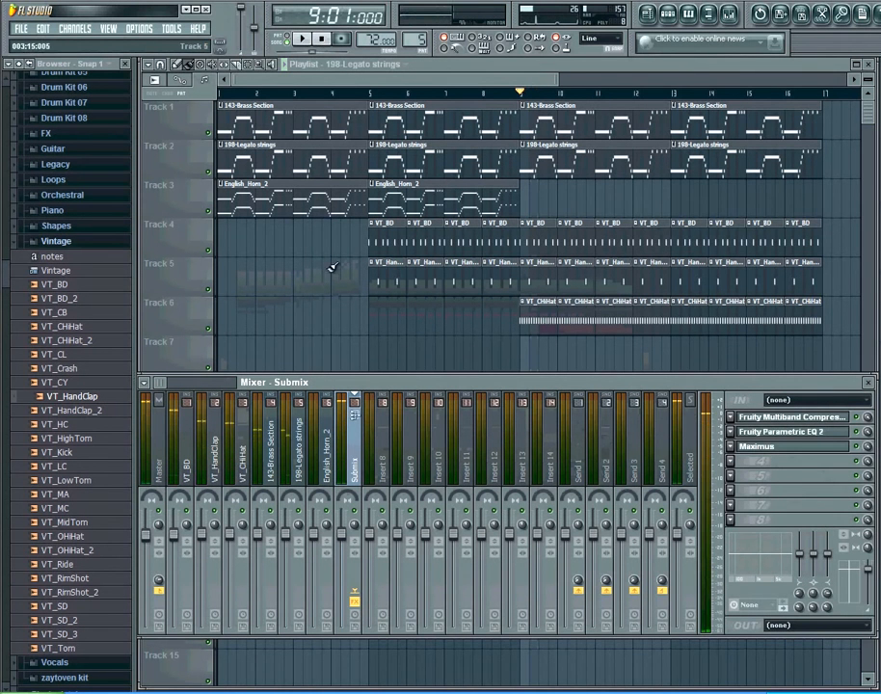
left_click(150, 571)
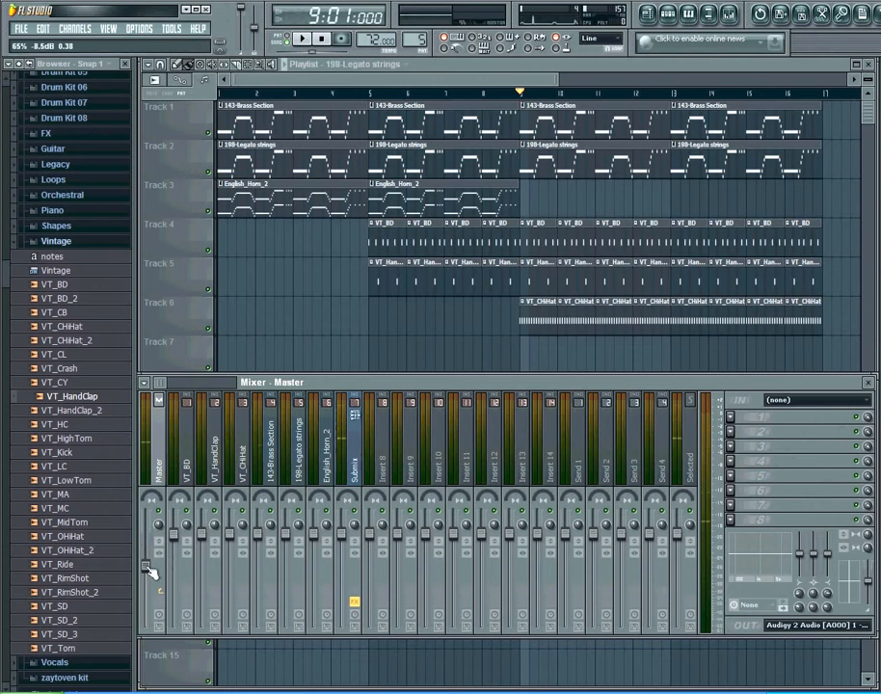
left_click(301, 39)
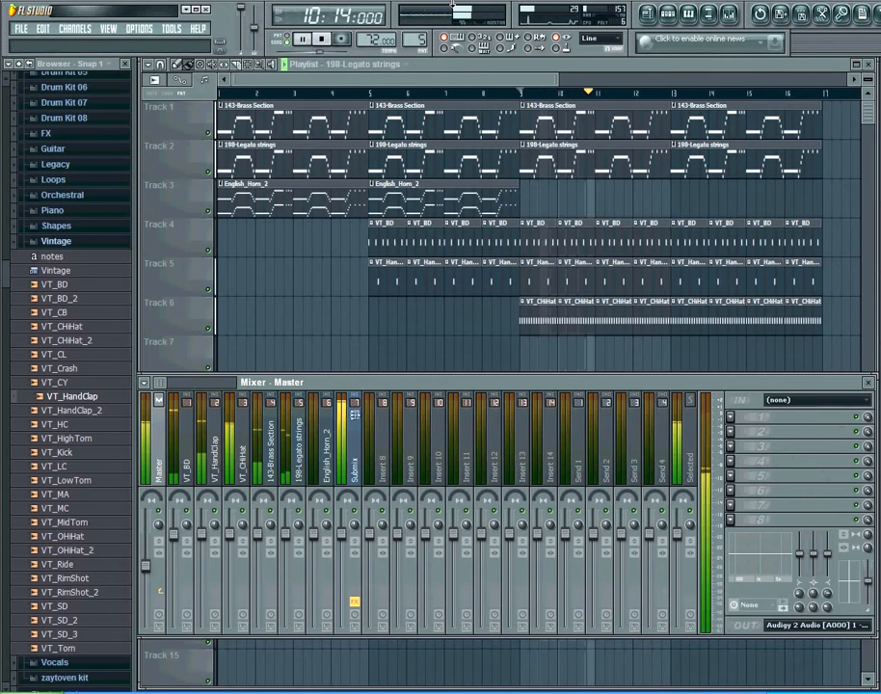
left_click(323, 39)
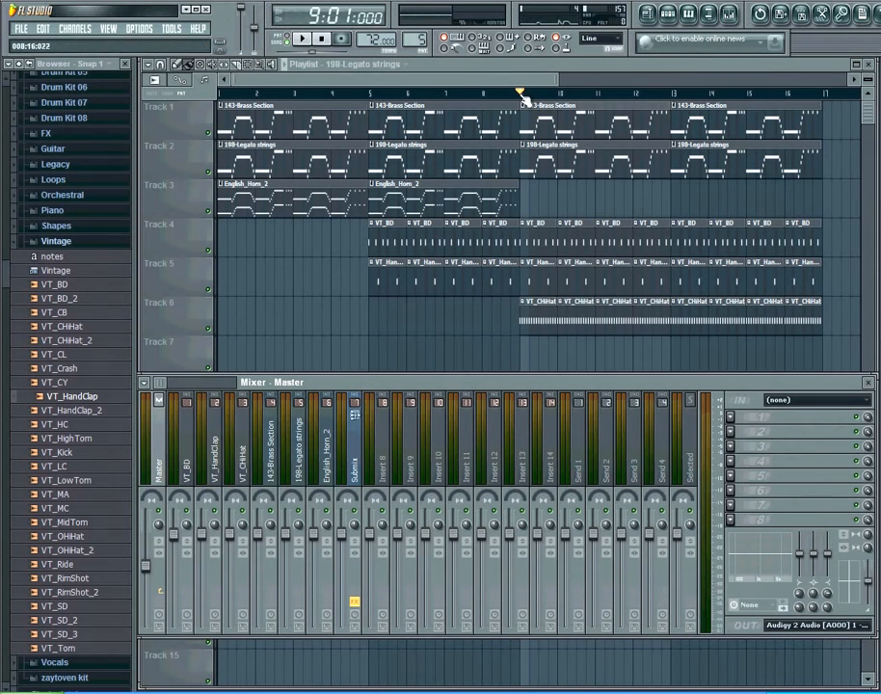
Hide the mixer, play the song, reopen the mixer and stop playback.
key("F9")
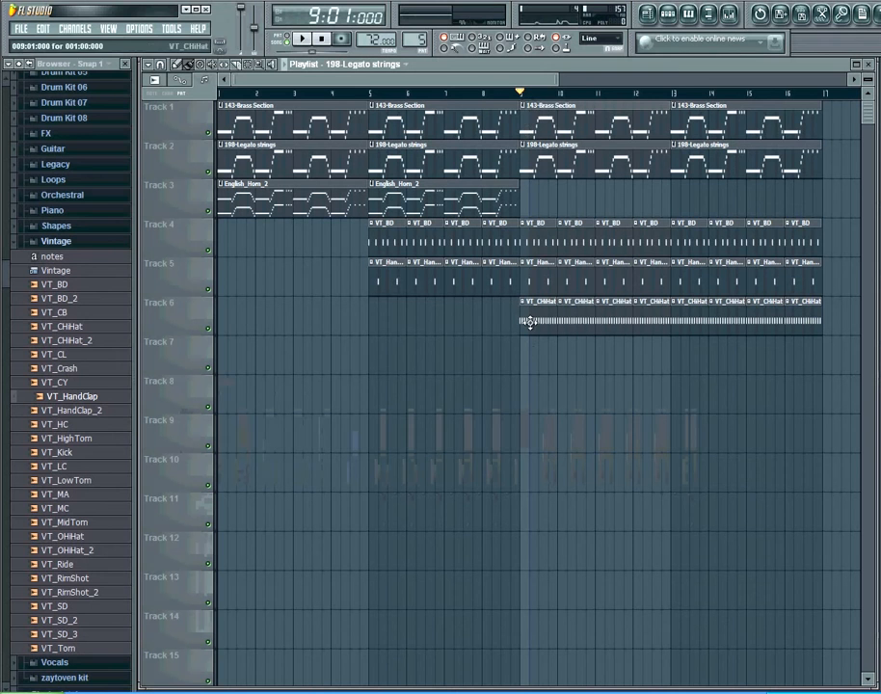
left_click(303, 41)
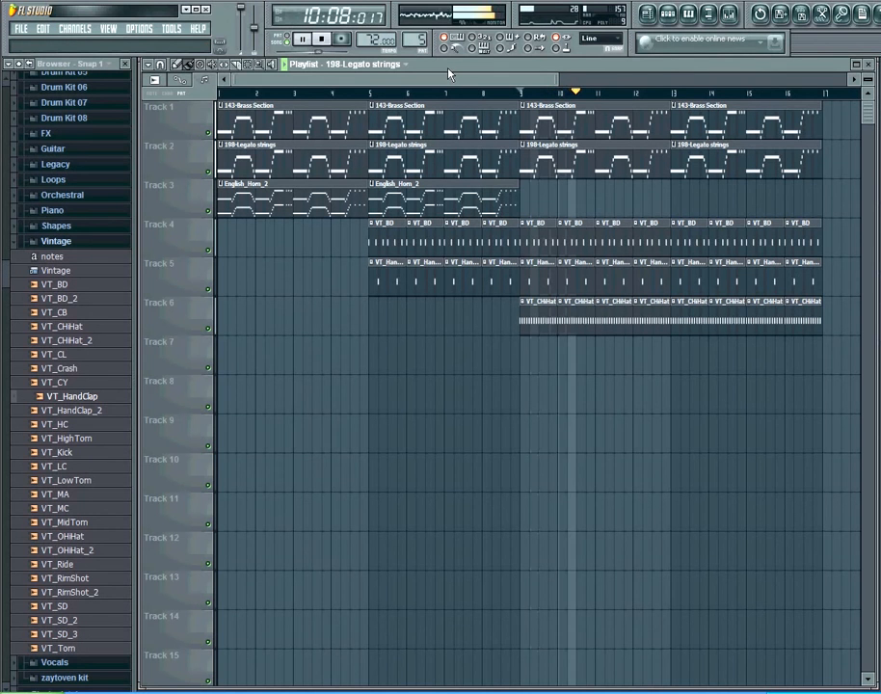
left_click(732, 13)
left_click(323, 40)
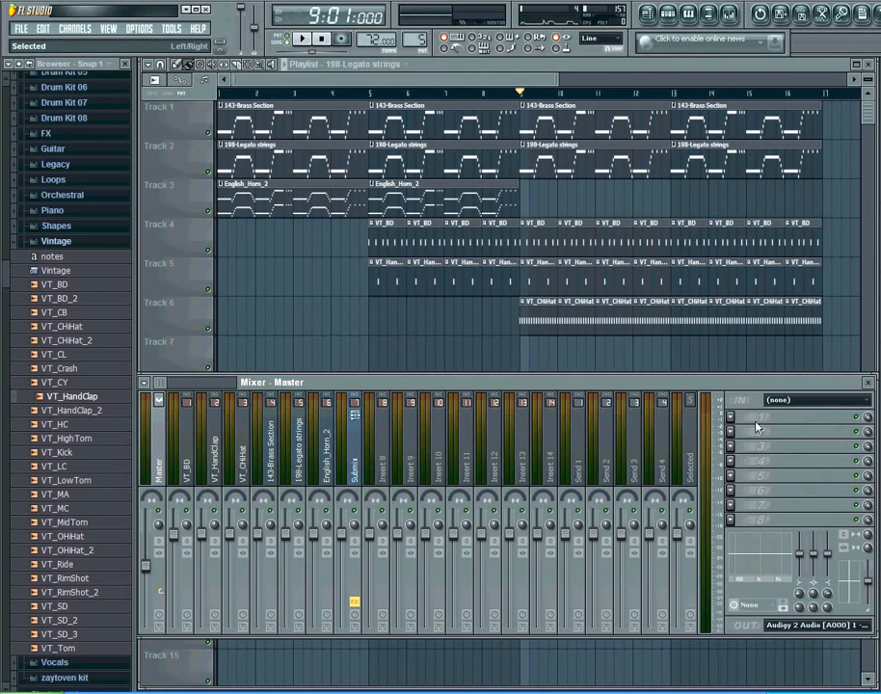
Lower the VT_CHiHat insert's volume fader while the song plays.
left_click(357, 461)
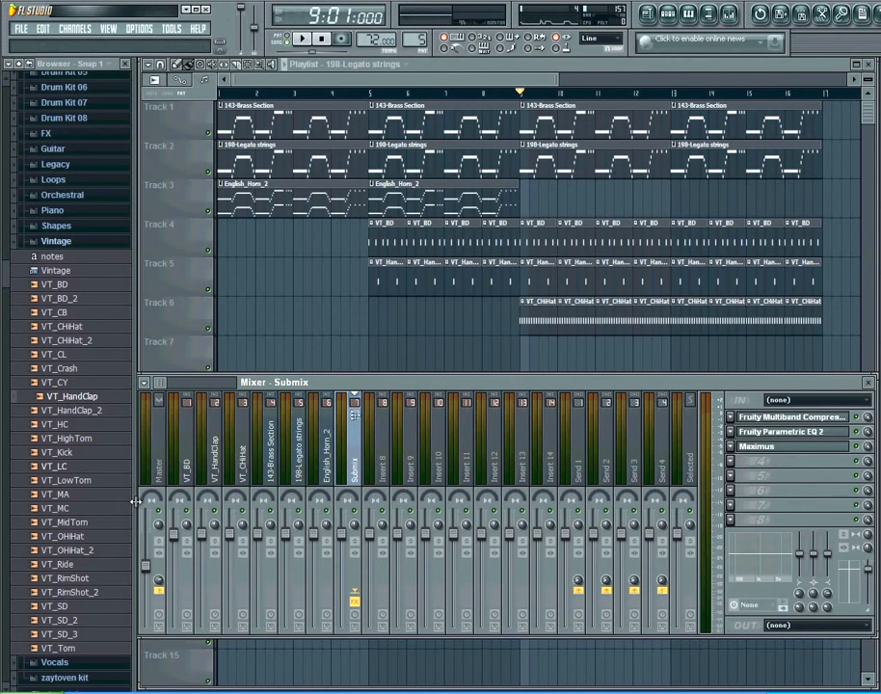
left_click(236, 542)
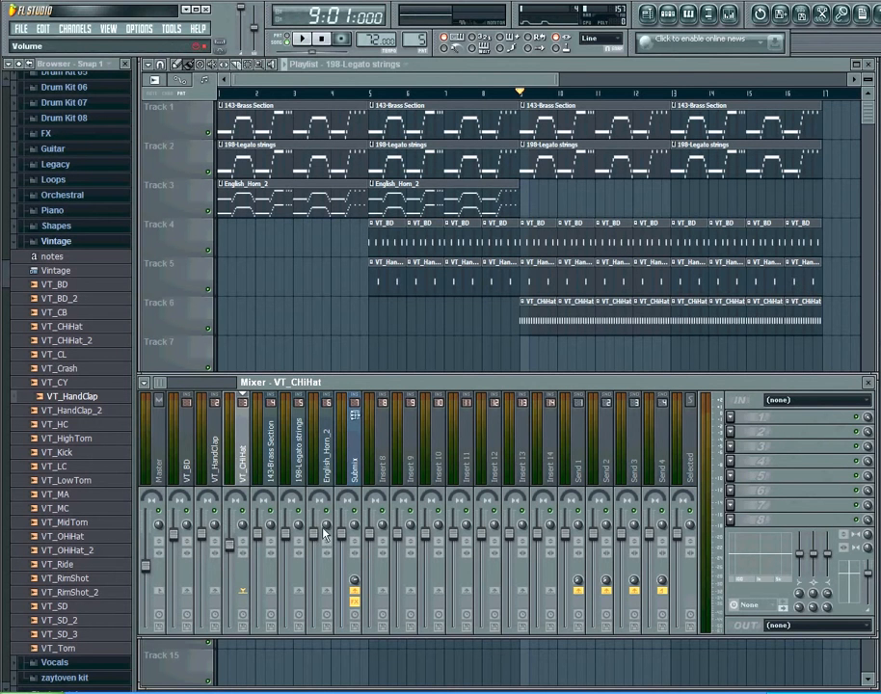
left_click(210, 542)
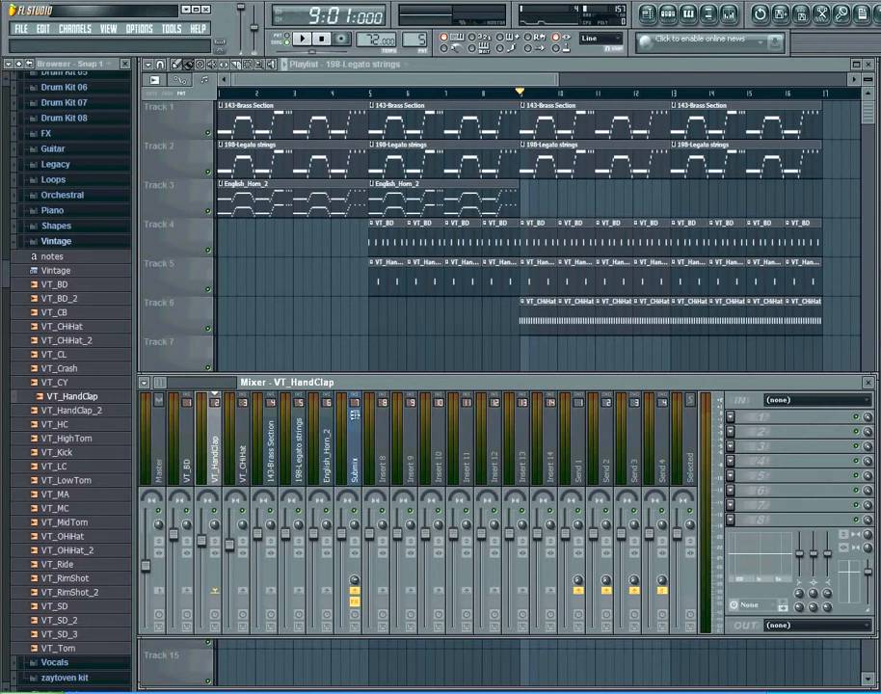
left_click(235, 551)
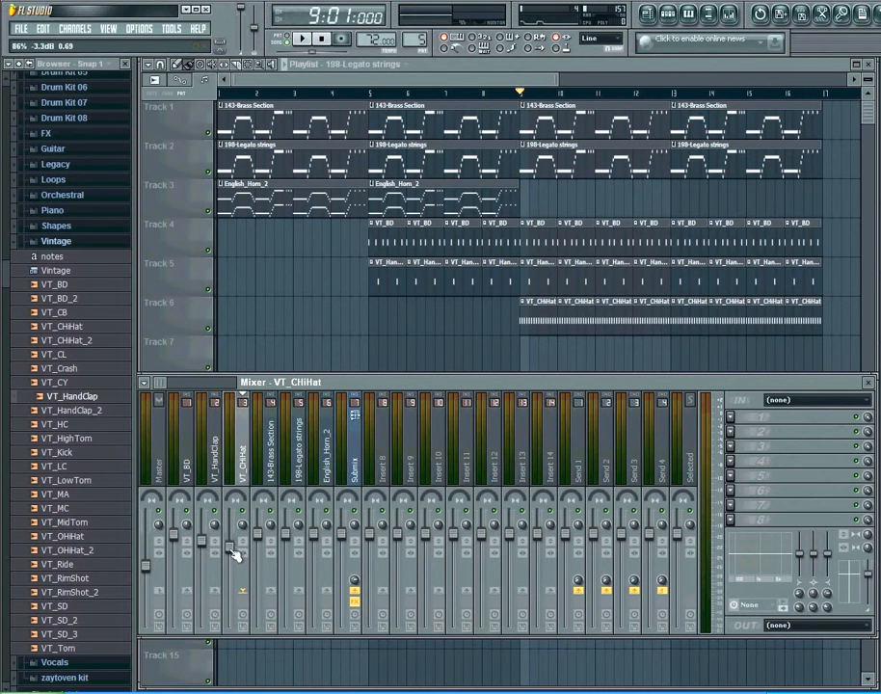
left_click(303, 40)
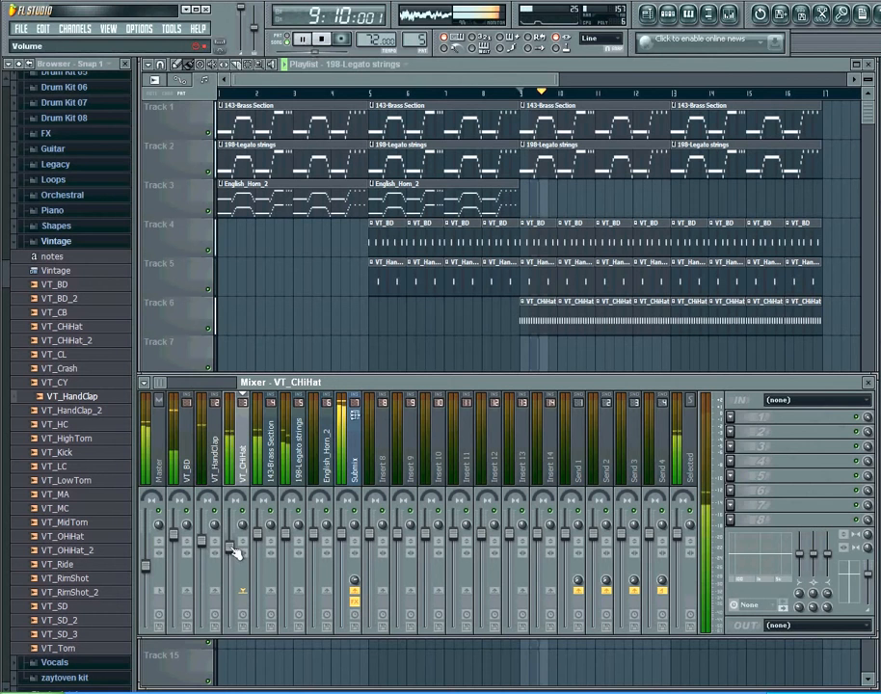
left_click_drag(235, 552, 231, 577)
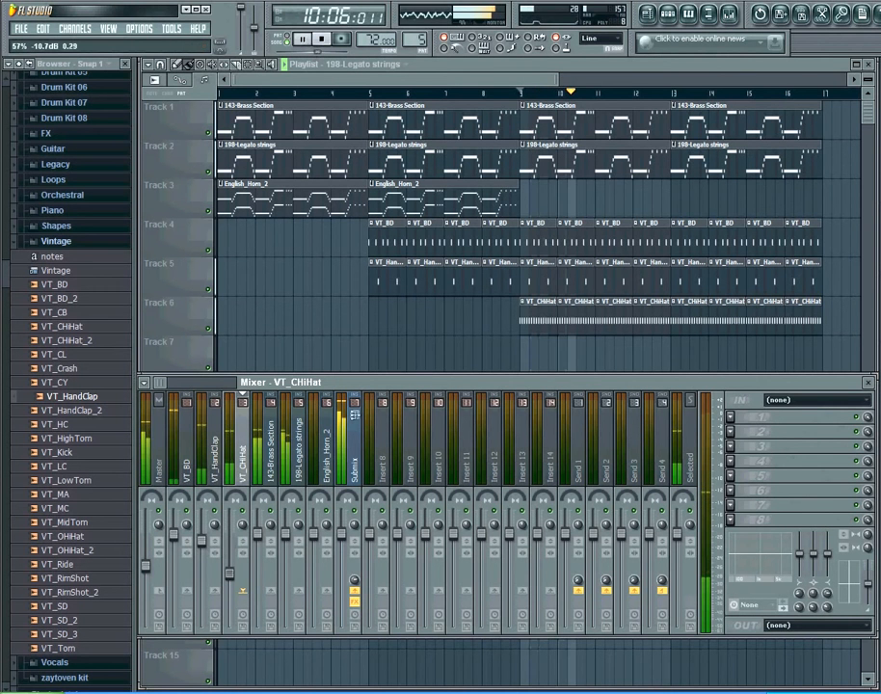
Raise the VT_HandClap insert's volume fader slightly and stop playback.
left_click(204, 548)
left_click_drag(210, 543, 210, 541)
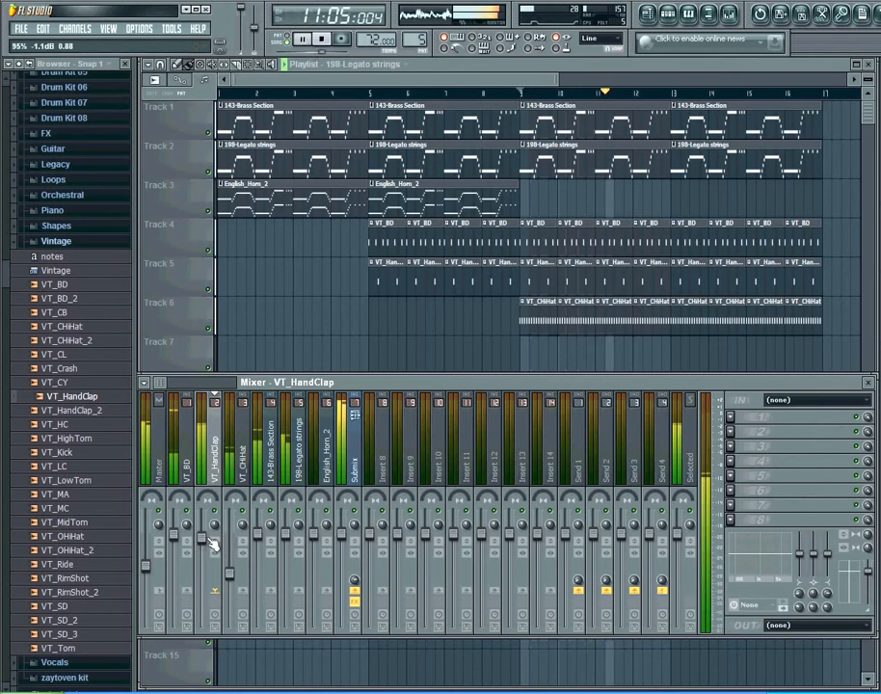
left_click(329, 43)
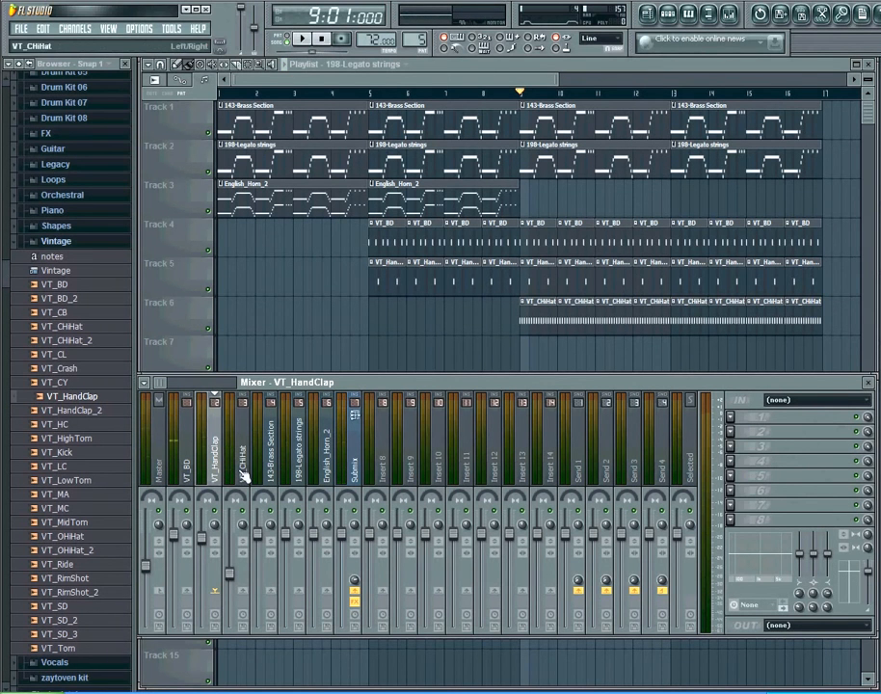
Switch back and forth between the Submix and Master inserts to compare their effect chains.
left_click(356, 477)
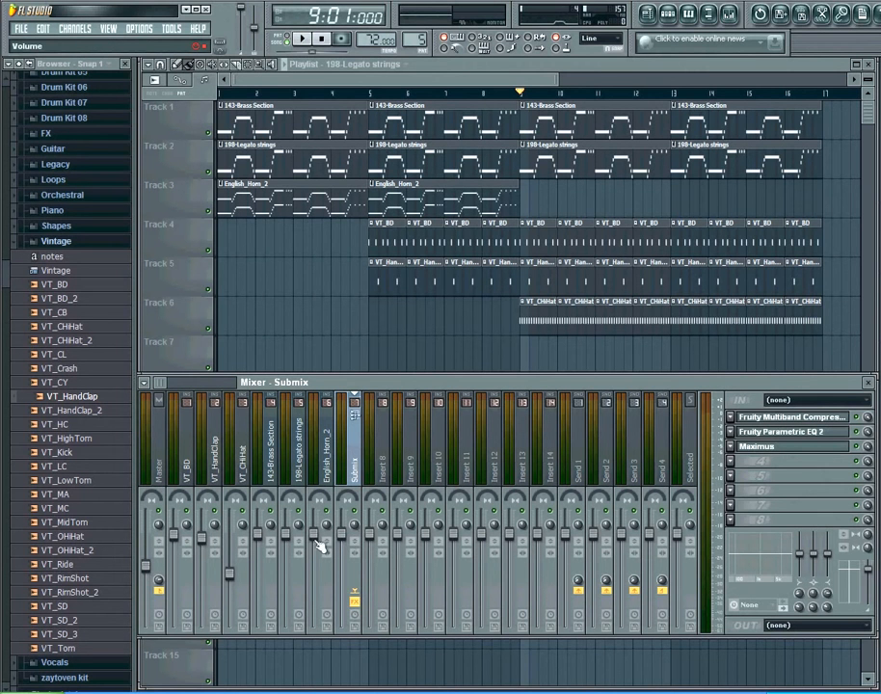
left_click(162, 472)
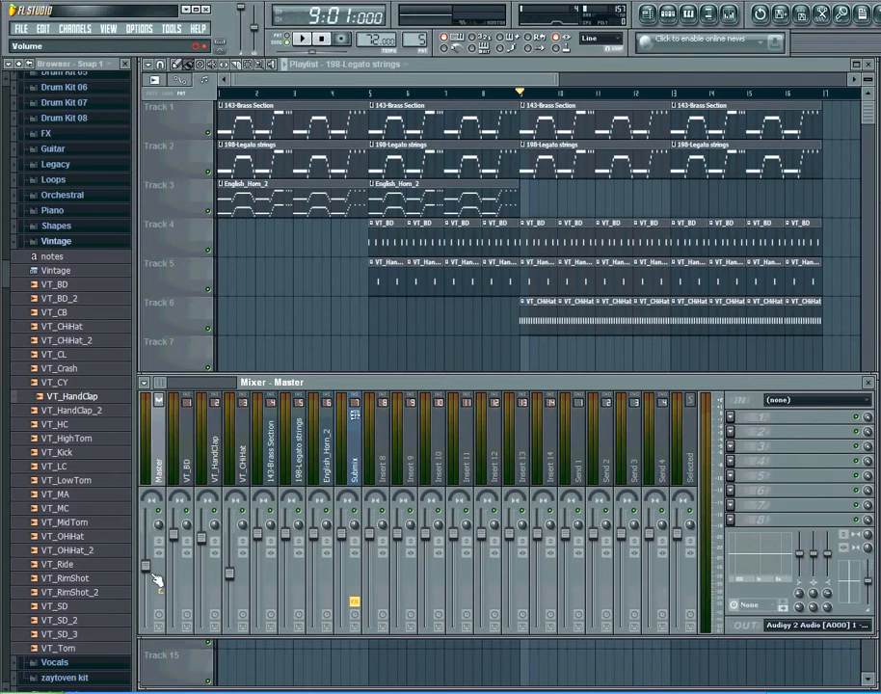
left_click(356, 470)
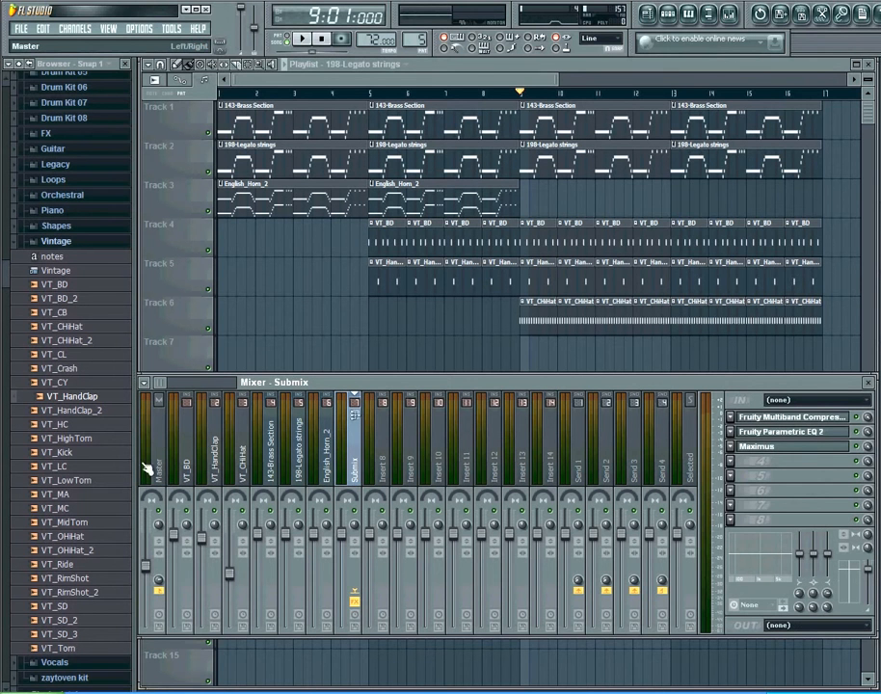
left_click(149, 591)
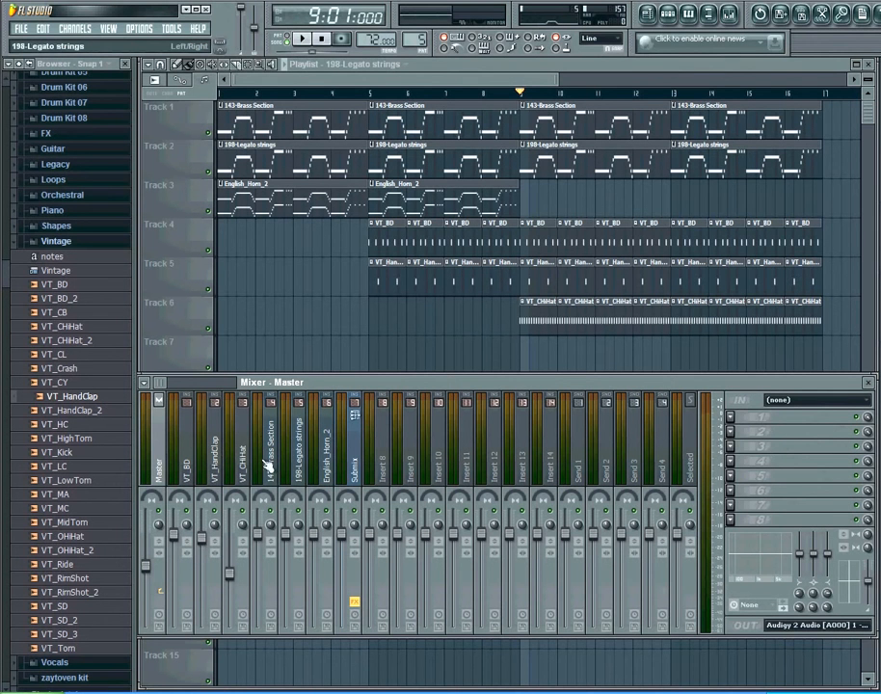
left_click(361, 459)
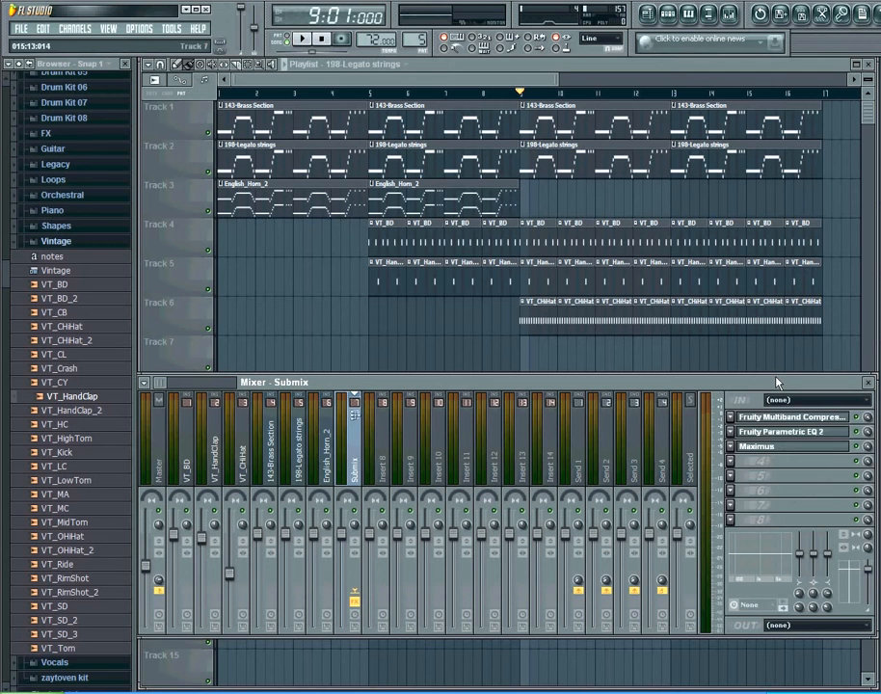
left_click(159, 455)
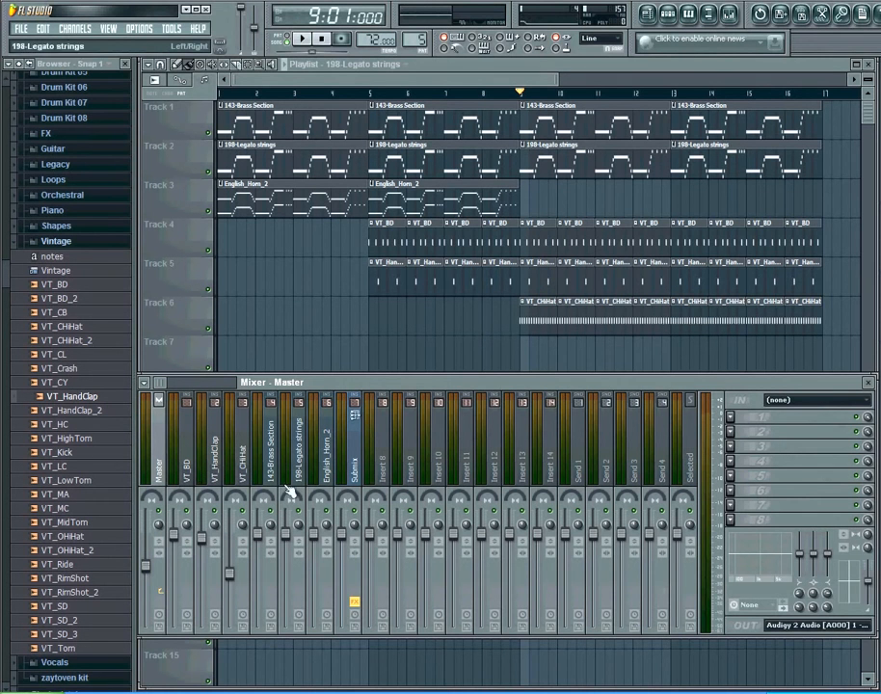
left_click(354, 465)
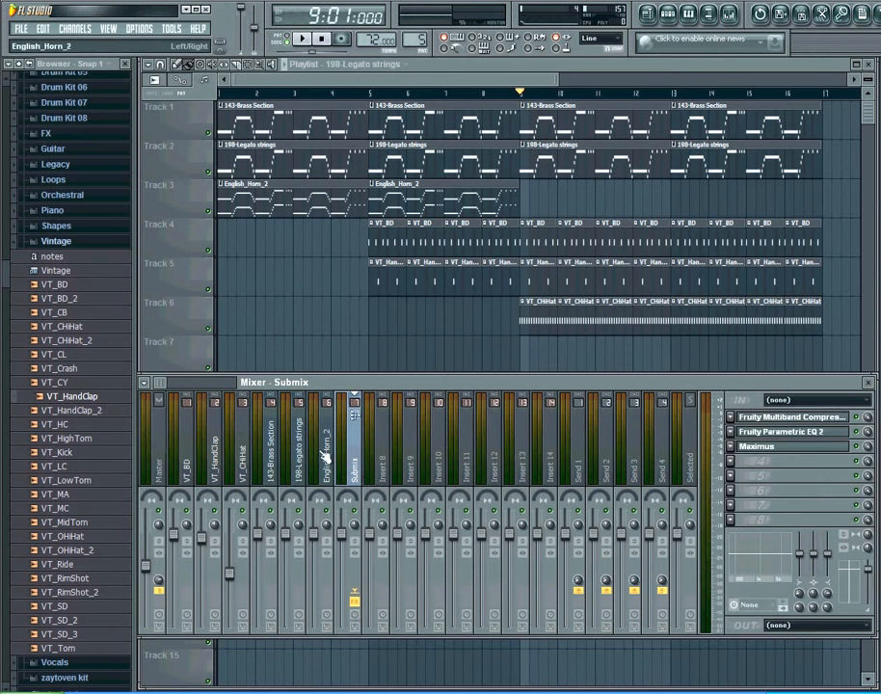